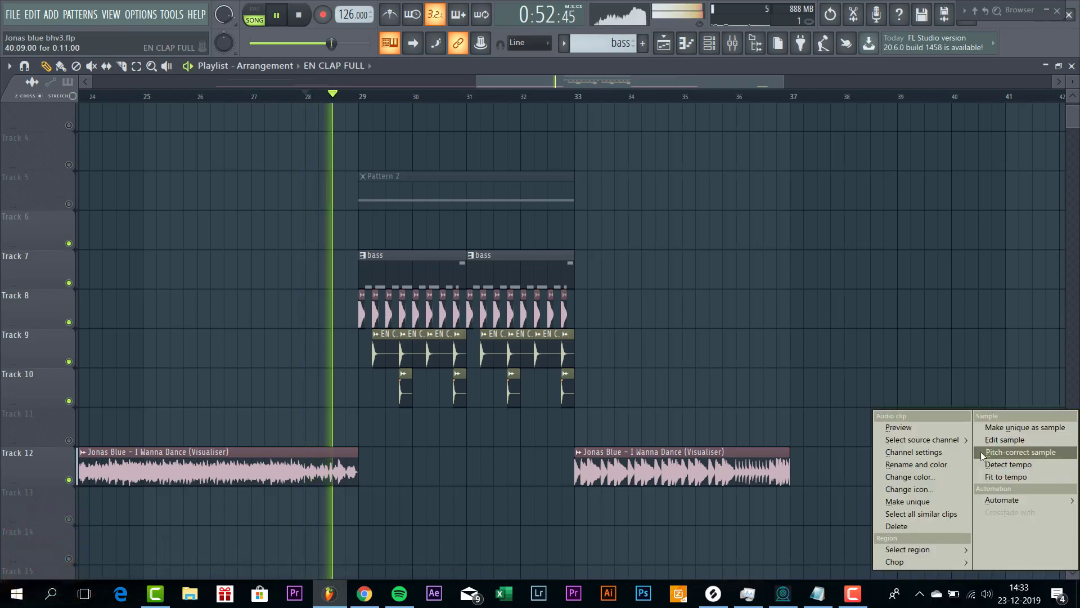
Delete the small stray EN CLAP clip at the end of Track 12.
{"action": "left_click", "coordinate": [982, 453]}
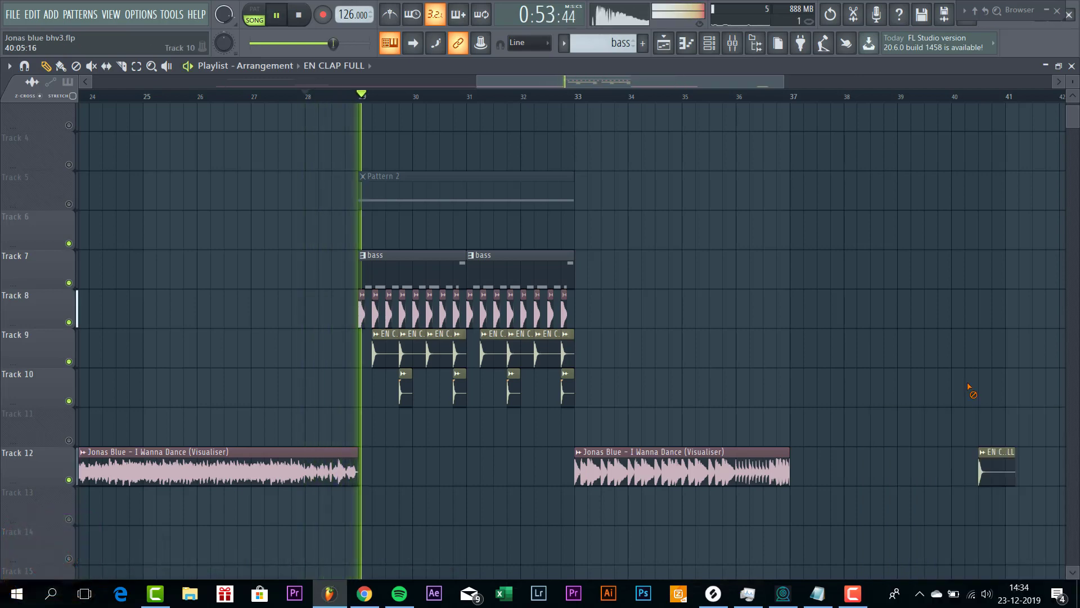
{"action": "right_click", "coordinate": [985, 462]}
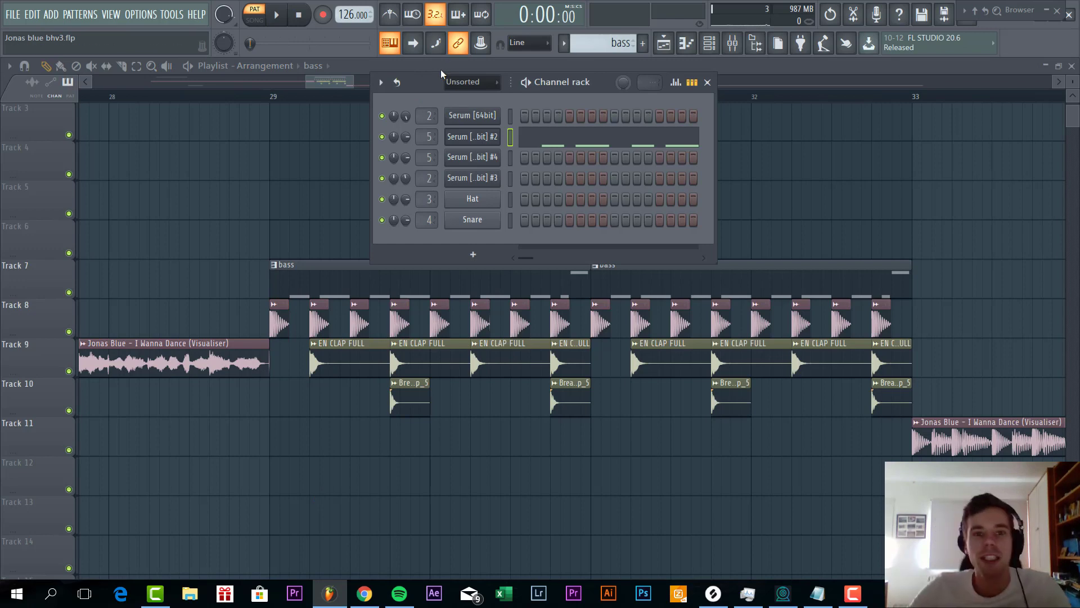
Move the Channel rack aside, start song playback and open the second Serum instance.
{"action": "left_click_drag", "start_coordinate": [419, 78], "coordinate": [386, 92]}
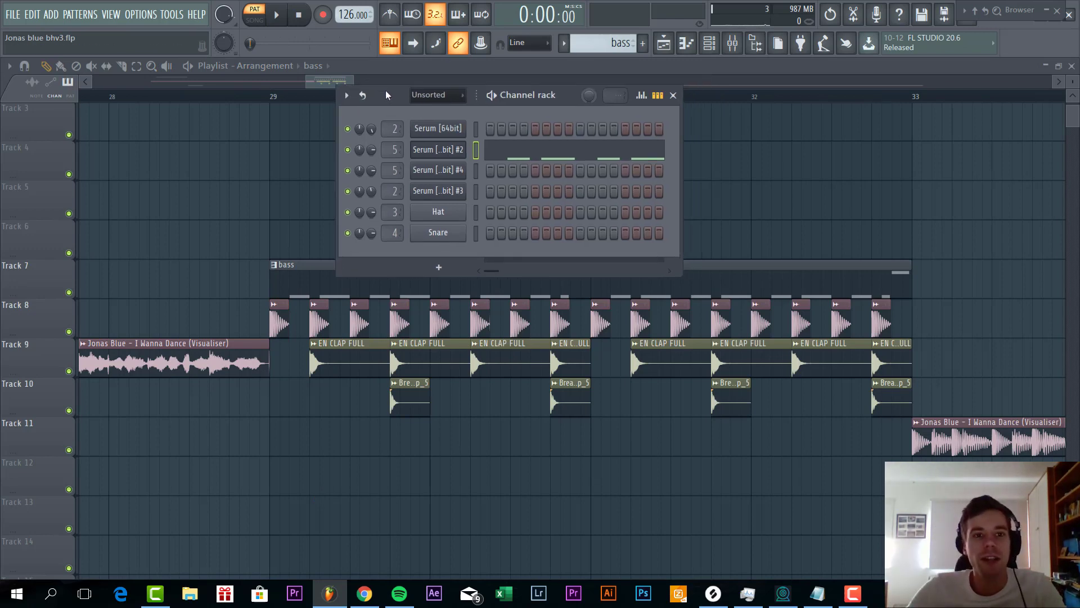
{"action": "key", "text": "space"}
{"action": "left_click", "coordinate": [440, 150]}
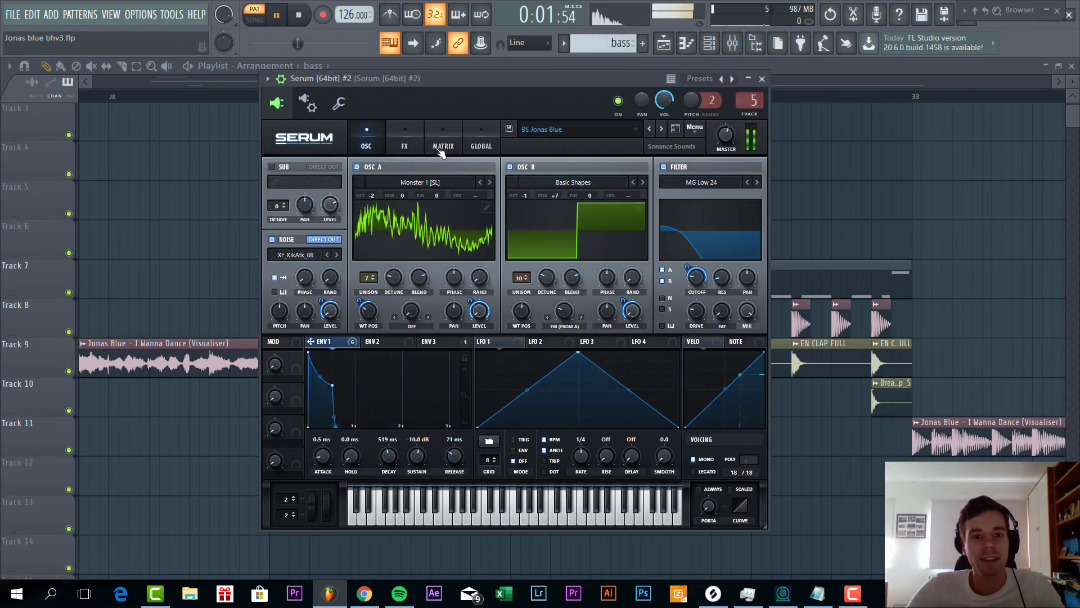
Reset Serum #2 to the init preset and load Monster 1 [SL] into oscillator A.
{"action": "left_click", "coordinate": [695, 128]}
{"action": "left_click", "coordinate": [725, 192]}
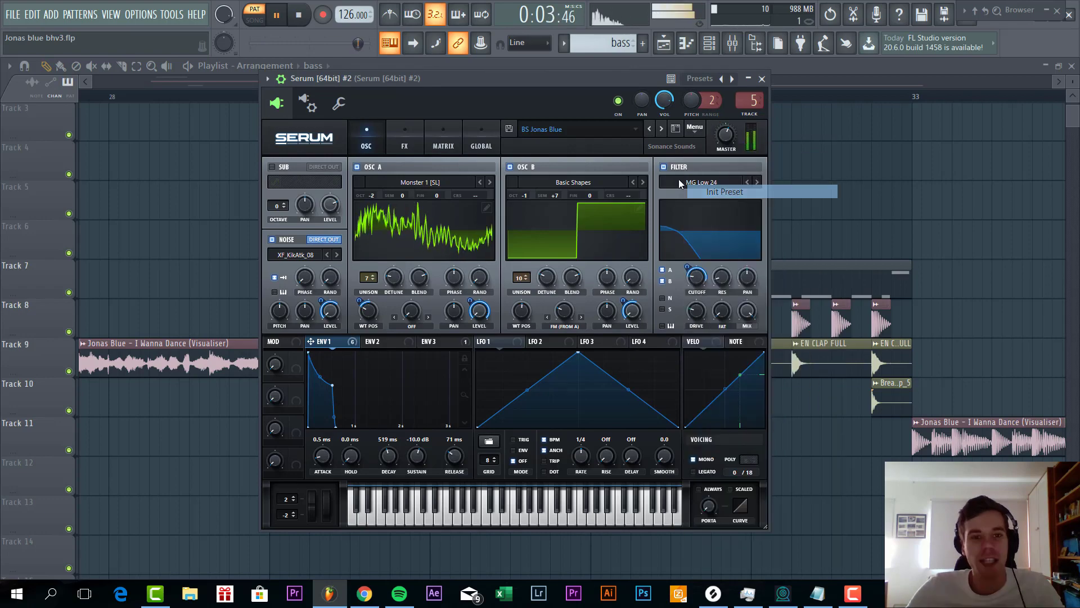
{"action": "left_click", "coordinate": [461, 182]}
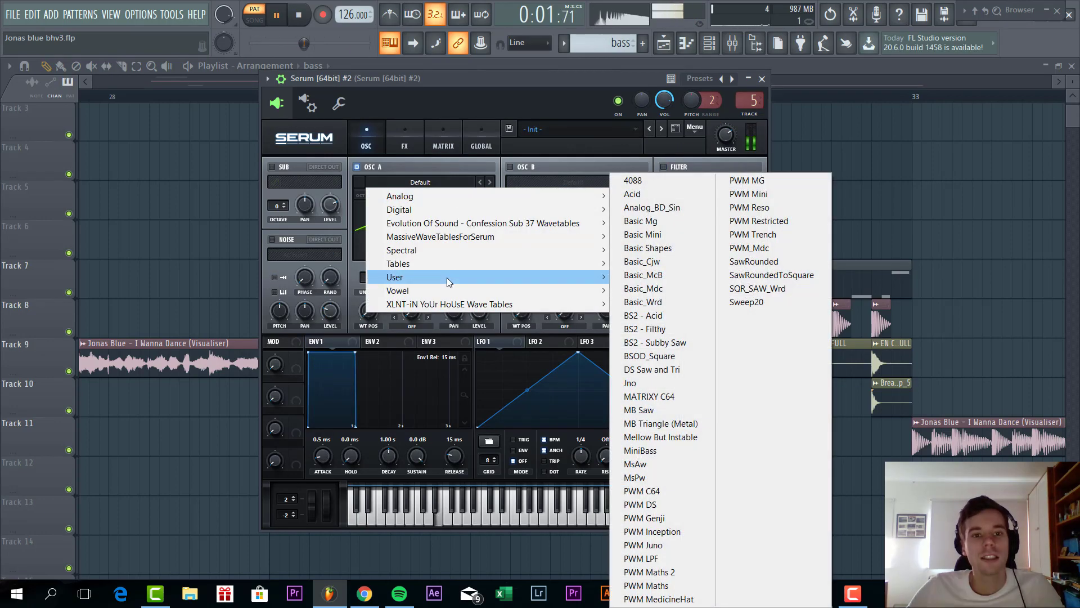
{"action": "mouse_move", "coordinate": [401, 250]}
{"action": "left_click", "coordinate": [664, 274]}
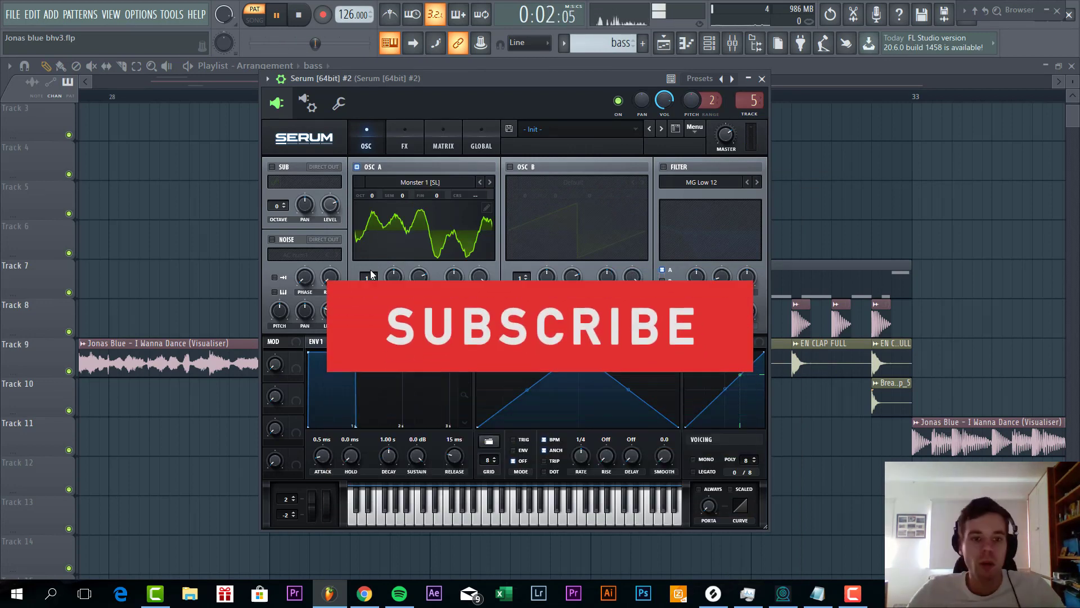
Give oscillator A detuned unison voices and wavetable position 82.
{"action": "left_click_drag", "start_coordinate": [369, 276], "coordinate": [382, 236]}
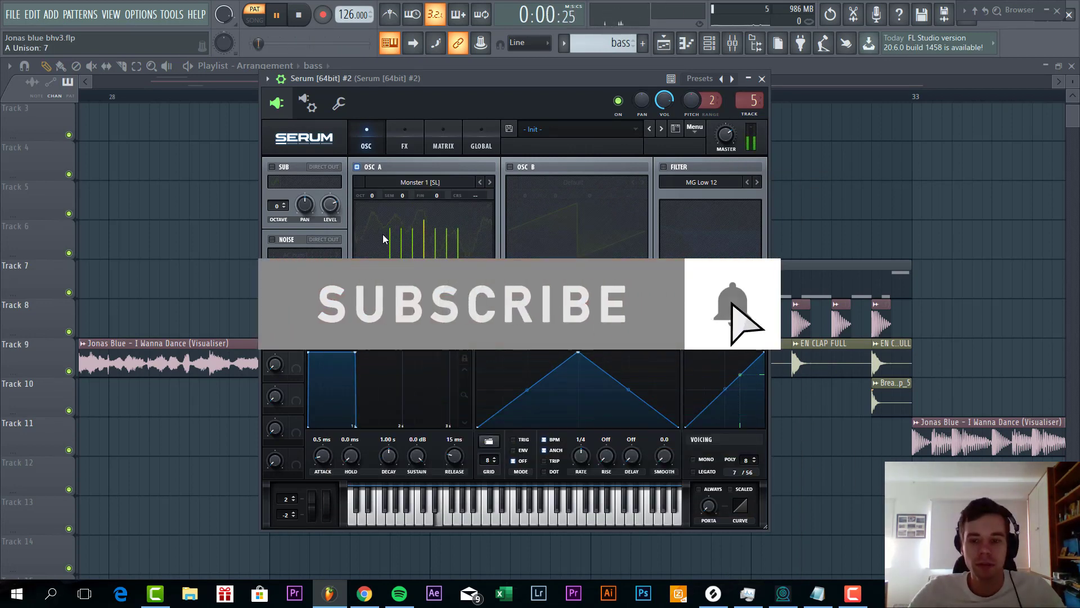
{"action": "mouse_move", "coordinate": [391, 281]}
{"action": "left_mouse_down"}
{"action": "mouse_move", "coordinate": [391, 265]}
{"action": "mouse_move", "coordinate": [391, 281]}
{"action": "left_mouse_up"}
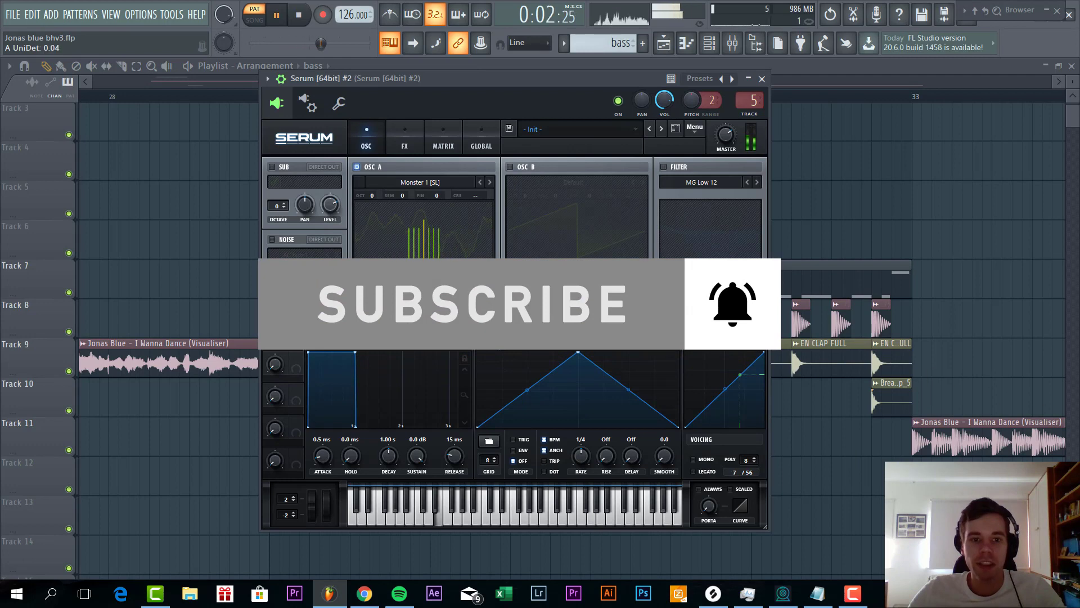
{"action": "left_click_drag", "start_coordinate": [375, 316], "coordinate": [370, 274]}
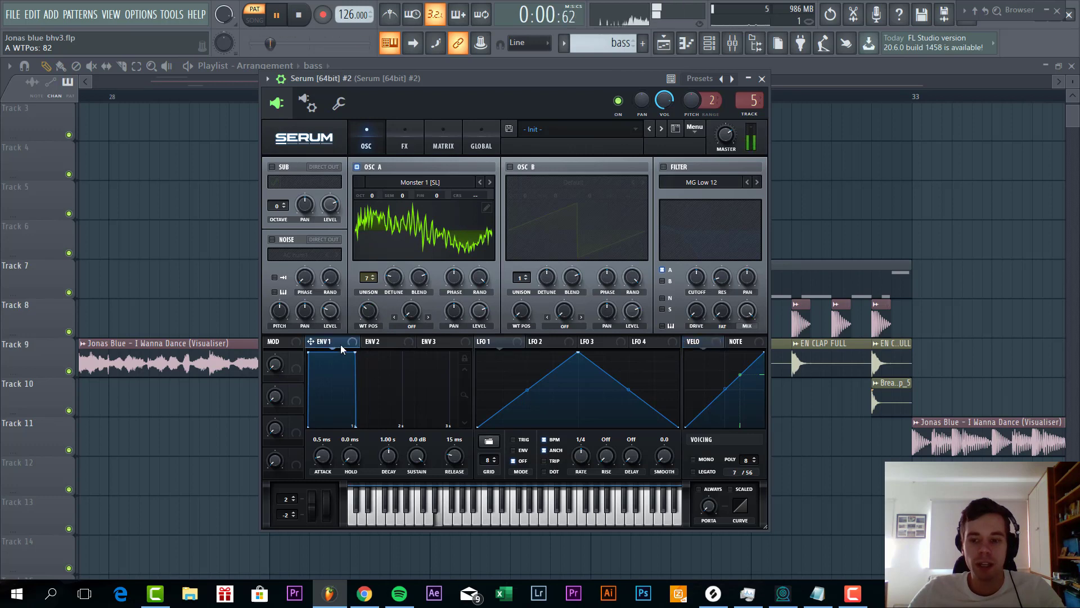
Shorten Envelope 1's decay and lower its sustain level.
{"action": "left_click_drag", "start_coordinate": [388, 455], "coordinate": [392, 464]}
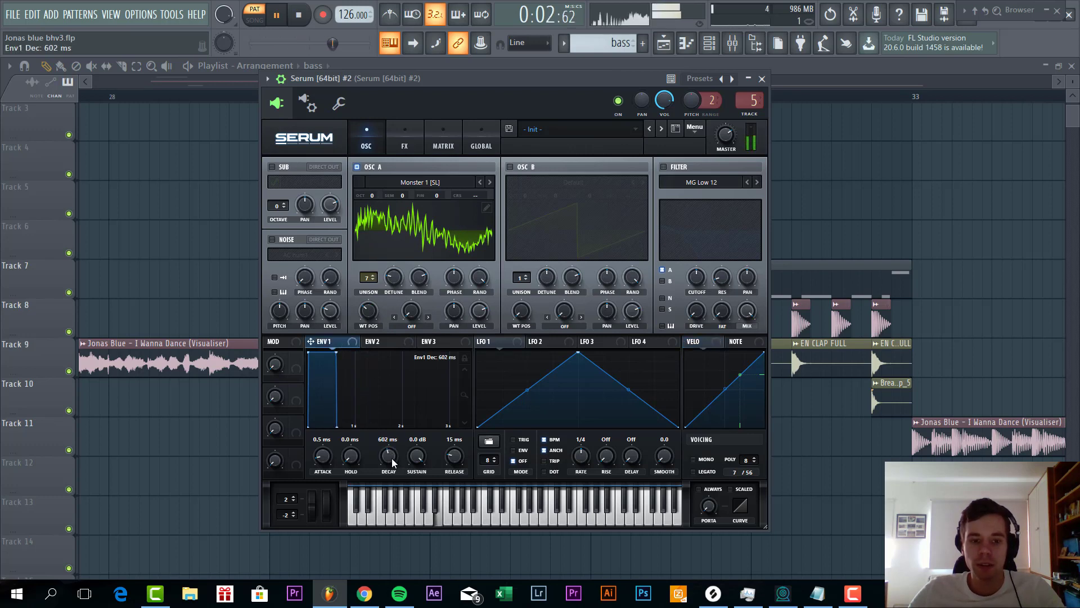
{"action": "scroll", "coordinate": [389, 456], "scroll_direction": "down", "scroll_amount": 2}
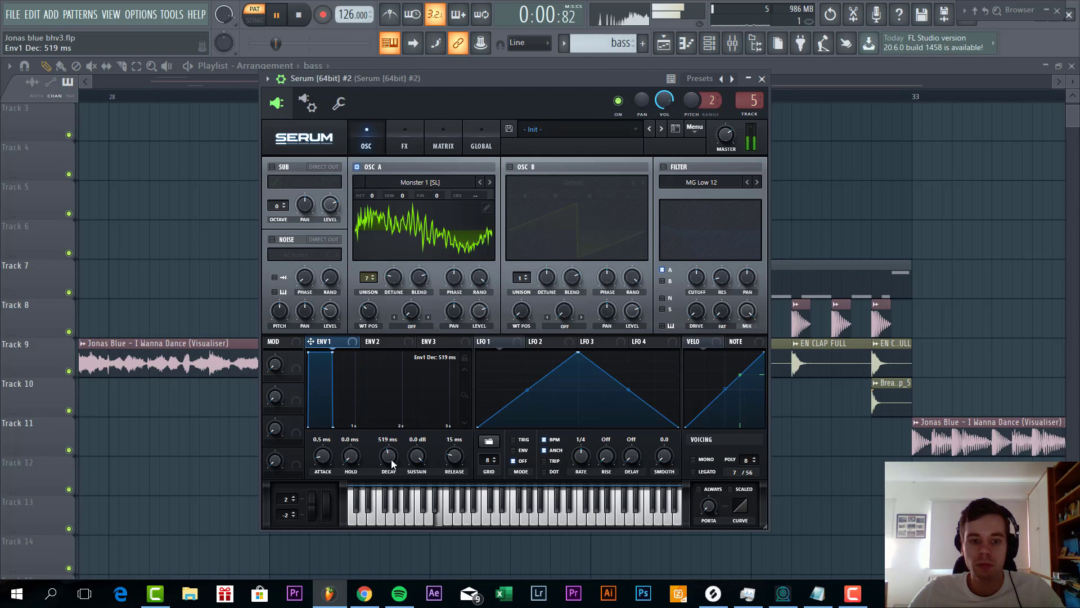
{"action": "left_click_drag", "start_coordinate": [411, 459], "coordinate": [416, 474]}
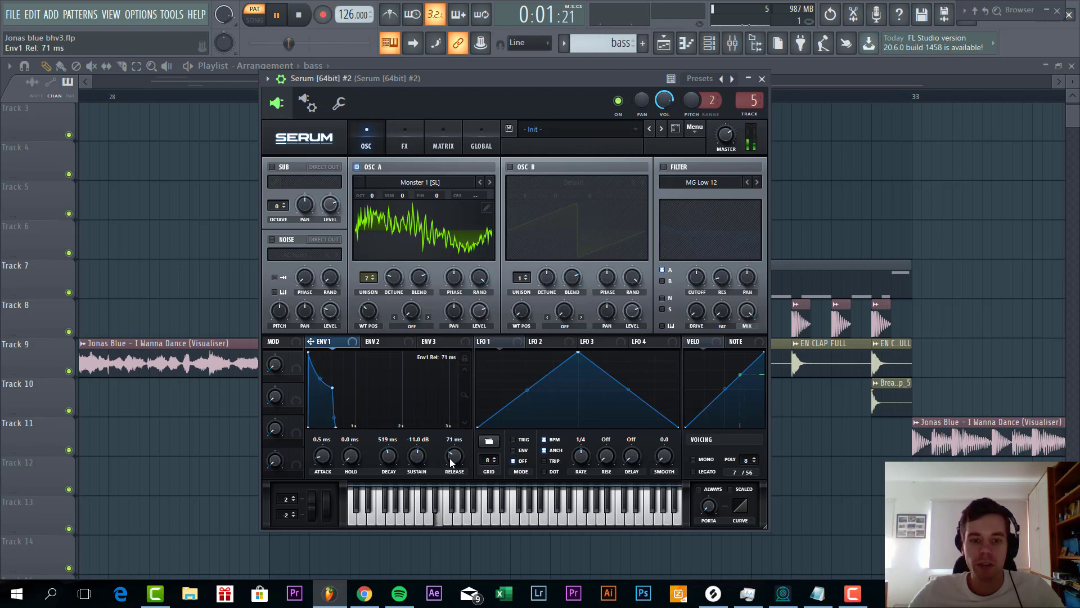
{"action": "scroll", "coordinate": [450, 462], "scroll_direction": "up", "scroll_amount": 2}
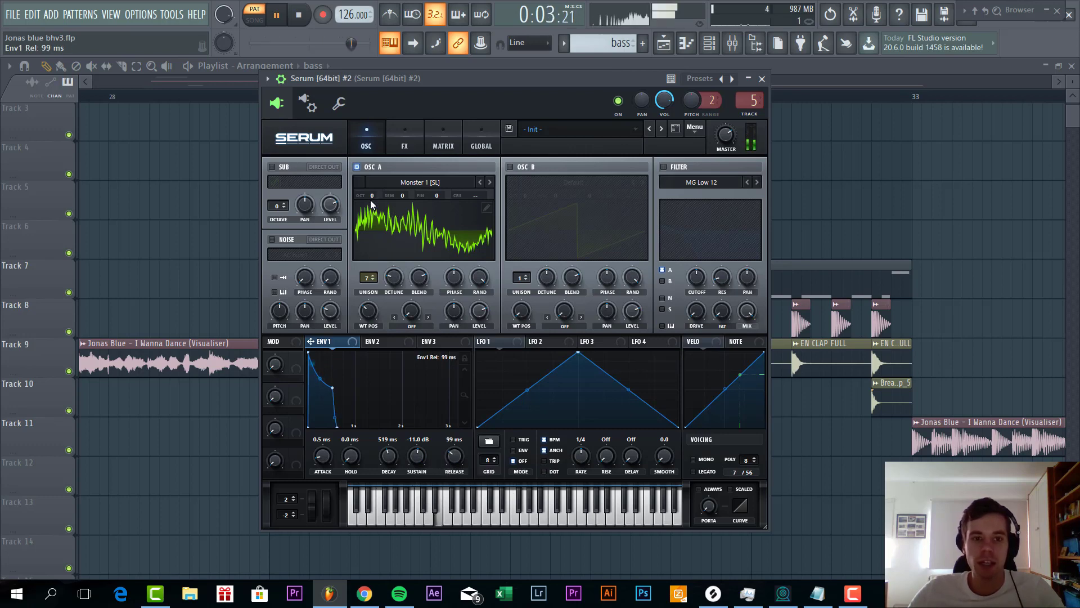
Drop oscillator A to octave -2 and route Envelope 1 to its wavetable position and level.
{"action": "left_click_drag", "start_coordinate": [373, 197], "coordinate": [372, 234]}
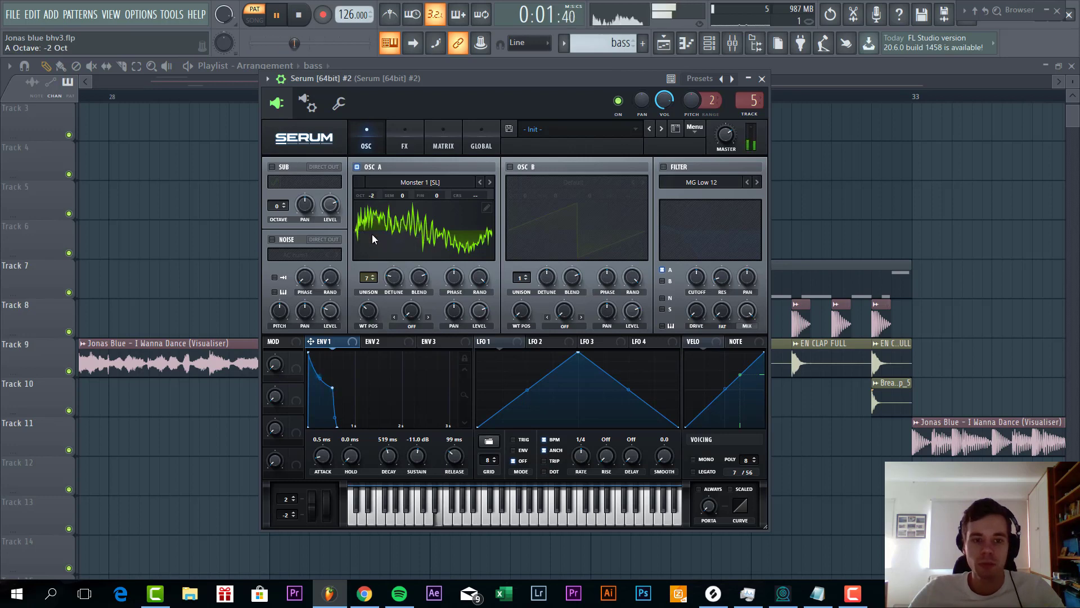
{"action": "left_click_drag", "start_coordinate": [355, 313], "coordinate": [352, 331]}
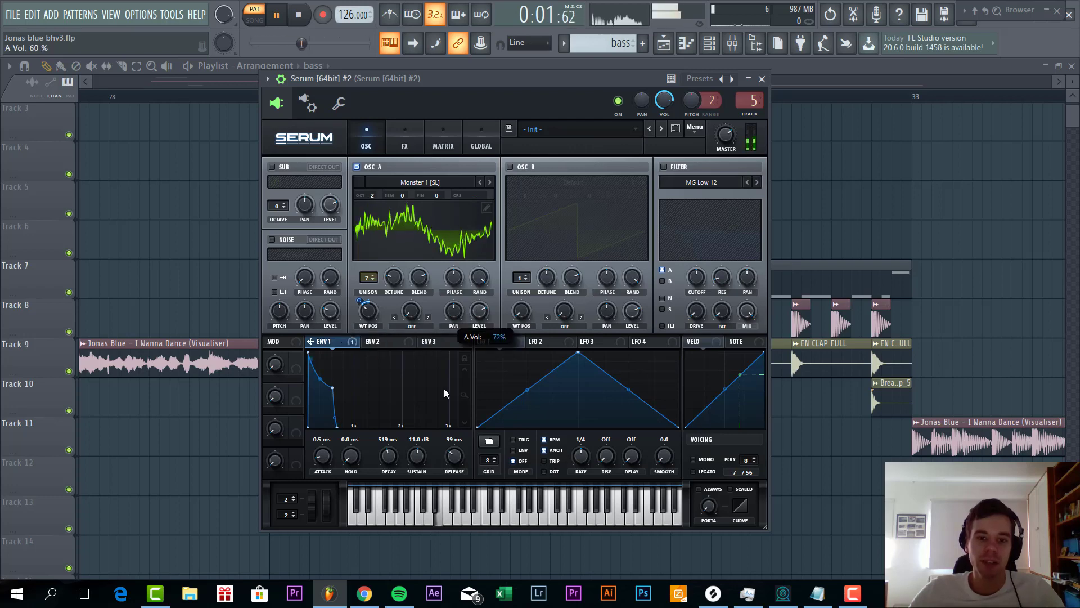
{"action": "left_click_drag", "start_coordinate": [310, 340], "coordinate": [474, 313]}
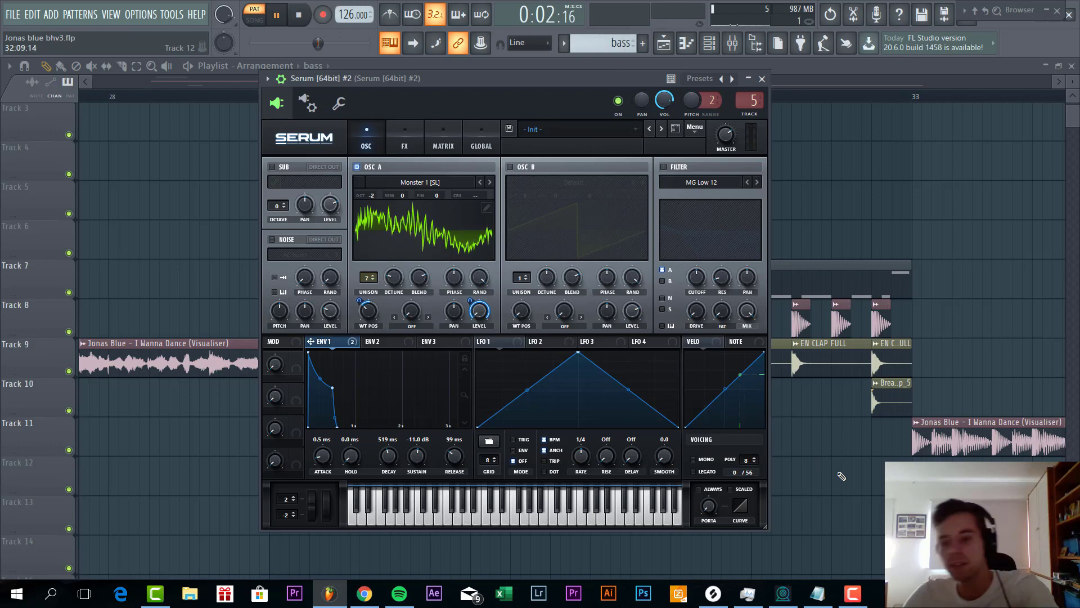
Enable oscillator B as a Basic Shapes square, an octave down plus five semitones, level enveloped by Envelope 1.
{"action": "left_click", "coordinate": [510, 167]}
{"action": "left_click", "coordinate": [543, 181]}
{"action": "mouse_move", "coordinate": [552, 196]}
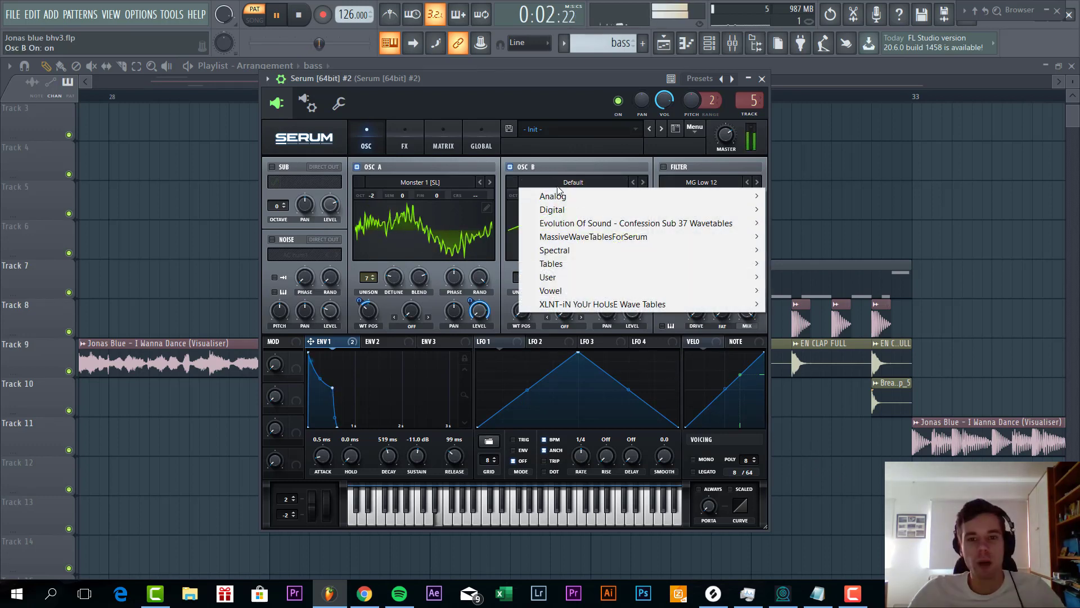
{"action": "left_click", "coordinate": [844, 253]}
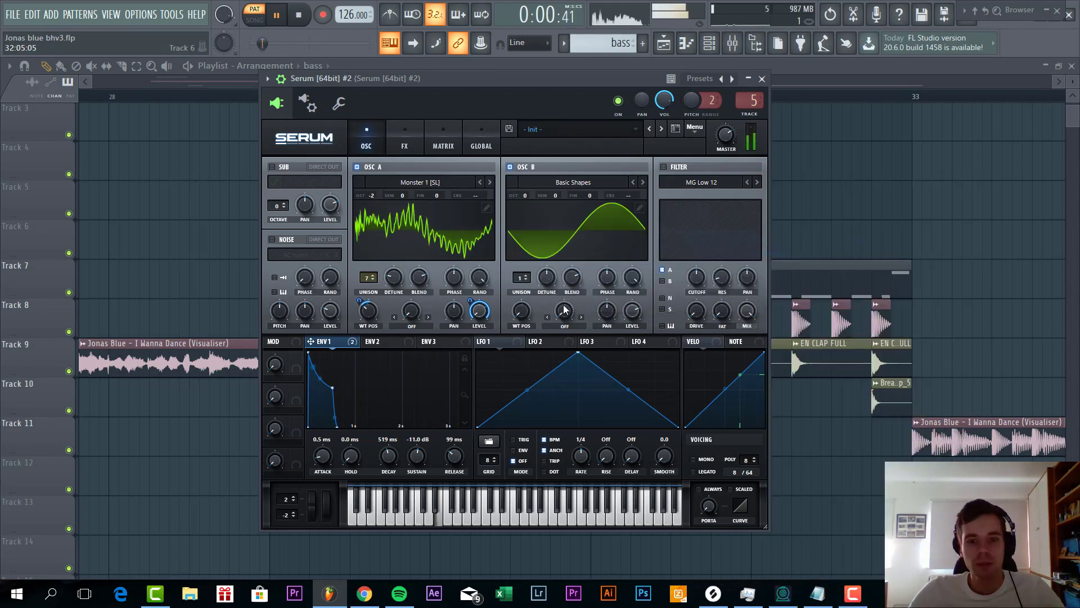
{"action": "left_click_drag", "start_coordinate": [522, 310], "coordinate": [534, 270]}
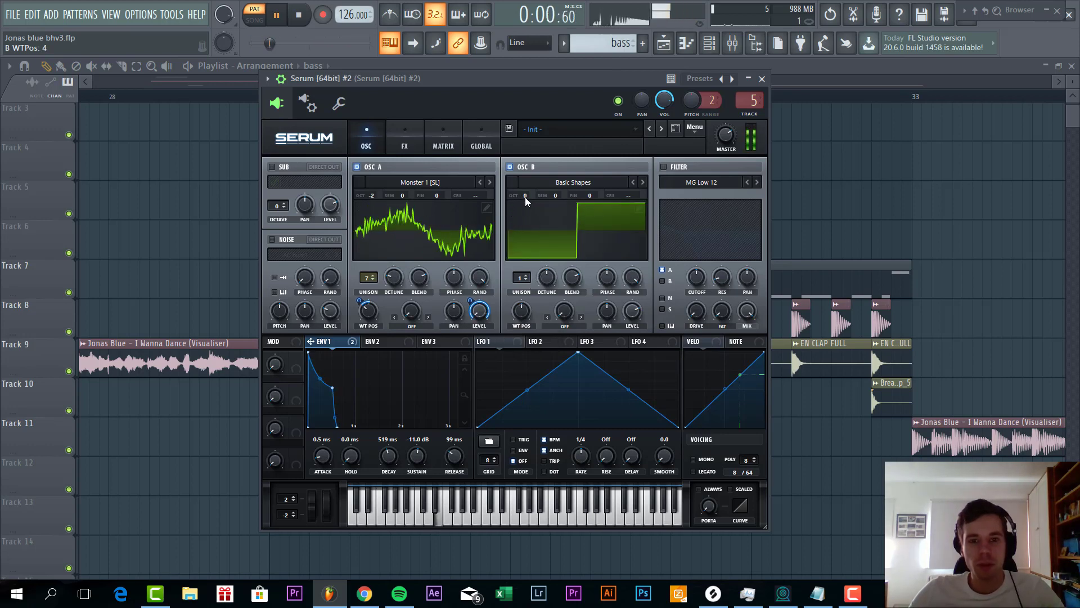
{"action": "left_click_drag", "start_coordinate": [525, 197], "coordinate": [568, 168]}
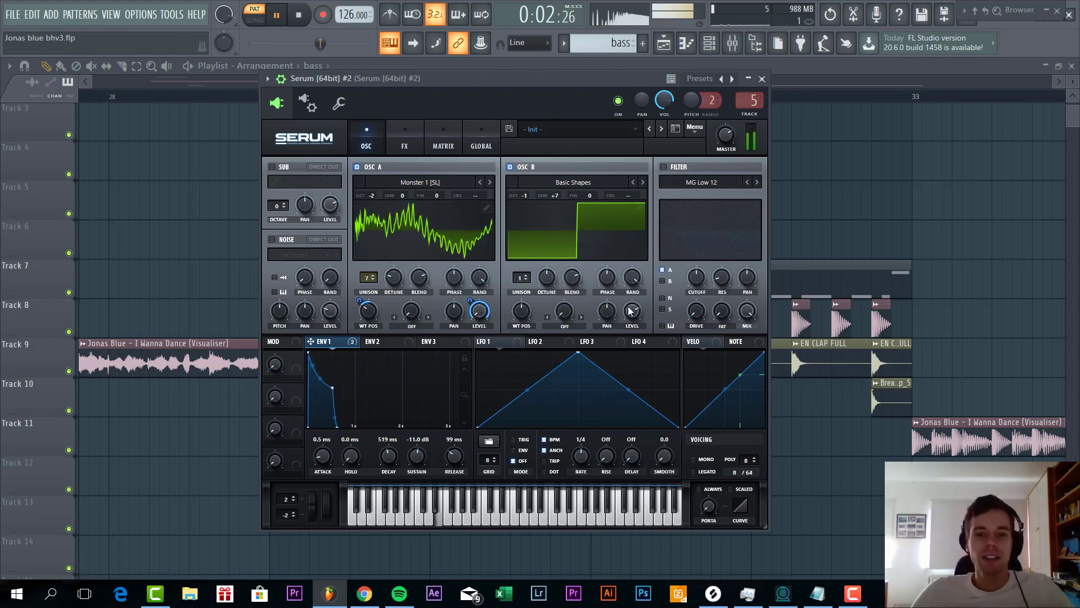
{"action": "left_click", "coordinate": [631, 311]}
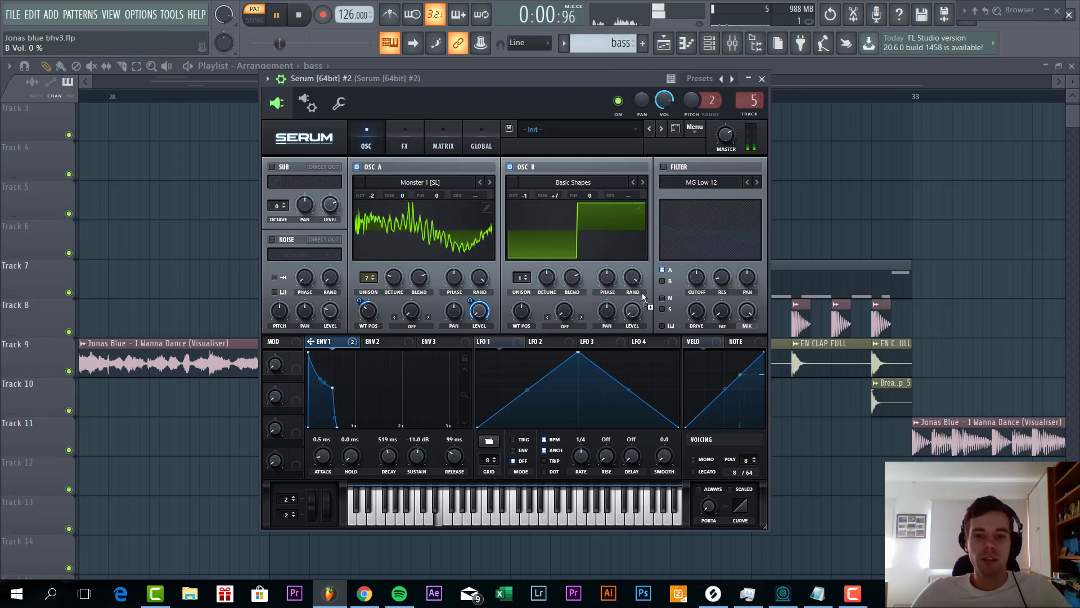
{"action": "mouse_move", "coordinate": [332, 342]}
{"action": "left_mouse_down"}
{"action": "mouse_move", "coordinate": [631, 311]}
{"action": "mouse_move", "coordinate": [620, 318]}
{"action": "left_mouse_up"}
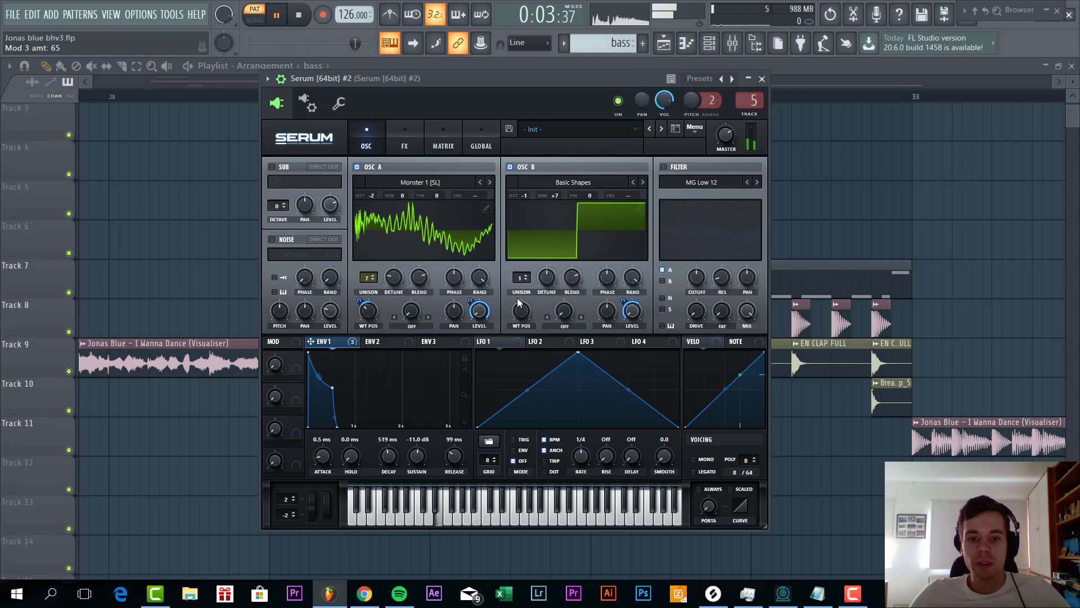
Add narrowly detuned unison voices to oscillator B and set its warp to FM from oscillator A.
{"action": "left_click_drag", "start_coordinate": [517, 277], "coordinate": [538, 208]}
{"action": "left_click_drag", "start_coordinate": [539, 292], "coordinate": [536, 306]}
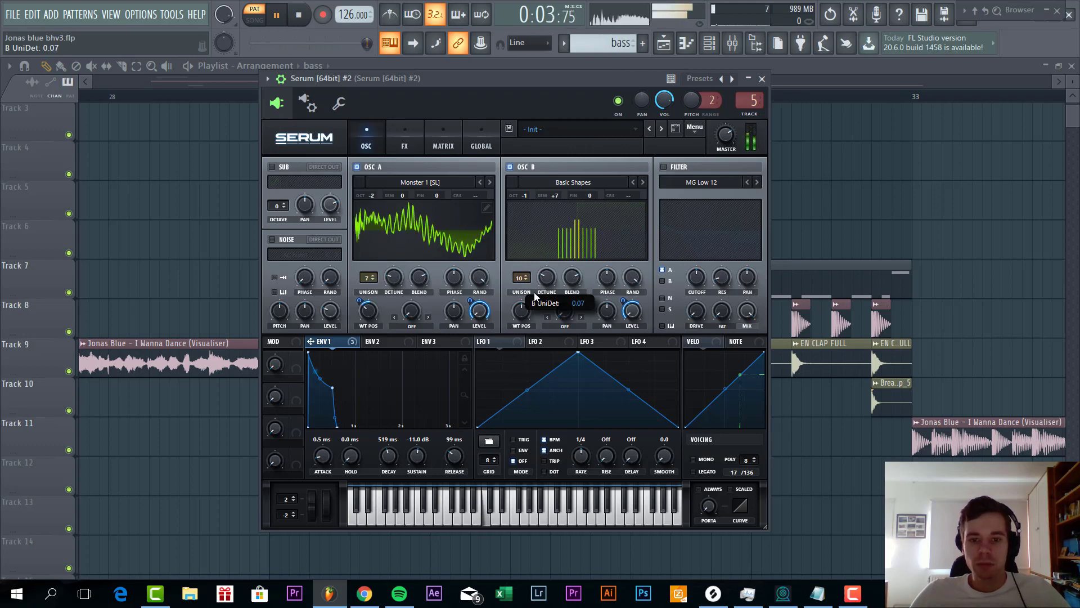
{"action": "left_click", "coordinate": [563, 325]}
{"action": "left_click", "coordinate": [565, 271]}
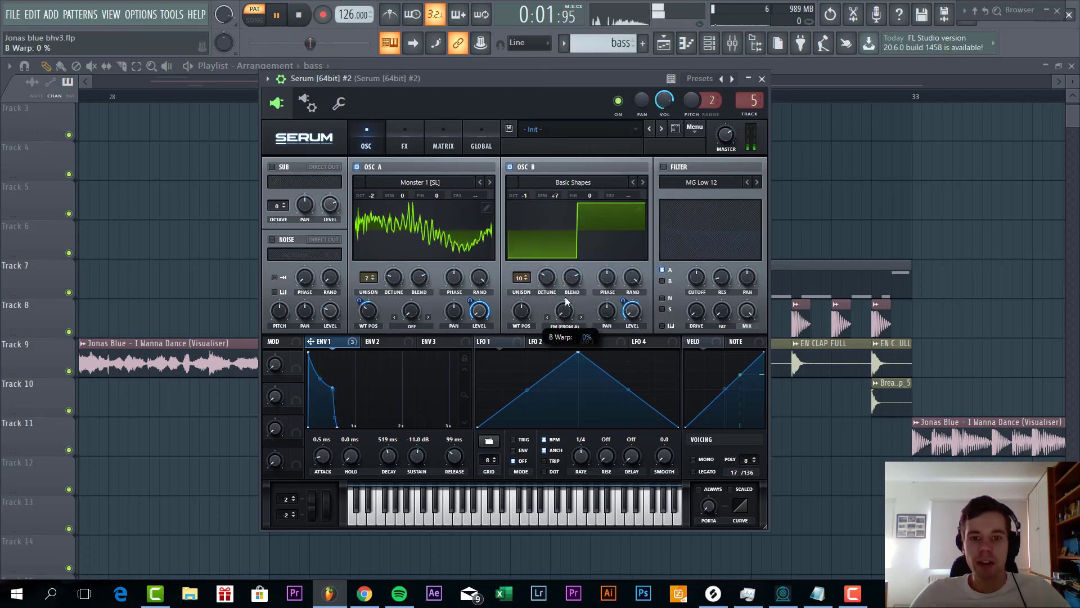
Filter both oscillators through MG Low 24, Envelope 1 sweeping a low cutoff by 70, and make the patch mono.
{"action": "left_click", "coordinate": [704, 170]}
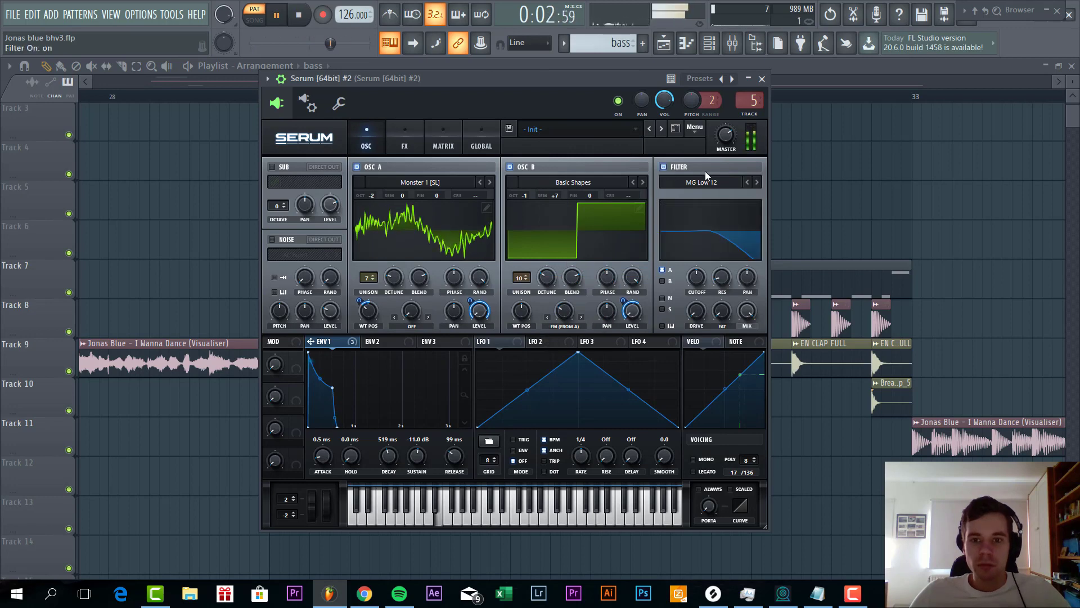
{"action": "left_click", "coordinate": [757, 183]}
{"action": "left_click", "coordinate": [758, 182]}
{"action": "left_click", "coordinate": [747, 183]}
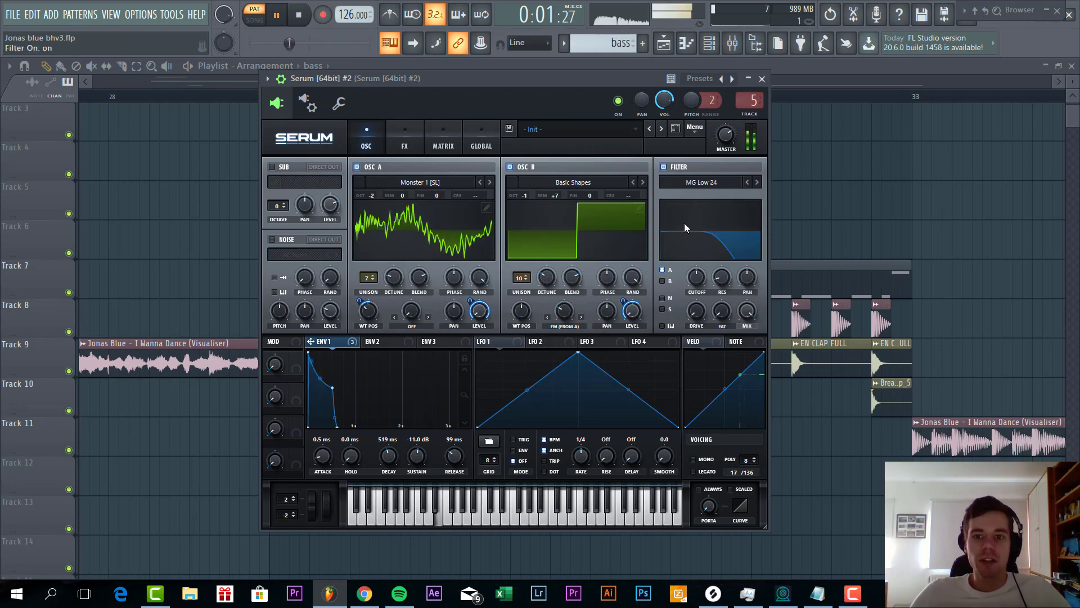
{"action": "left_click", "coordinate": [662, 281]}
{"action": "left_click_drag", "start_coordinate": [686, 275], "coordinate": [680, 307]}
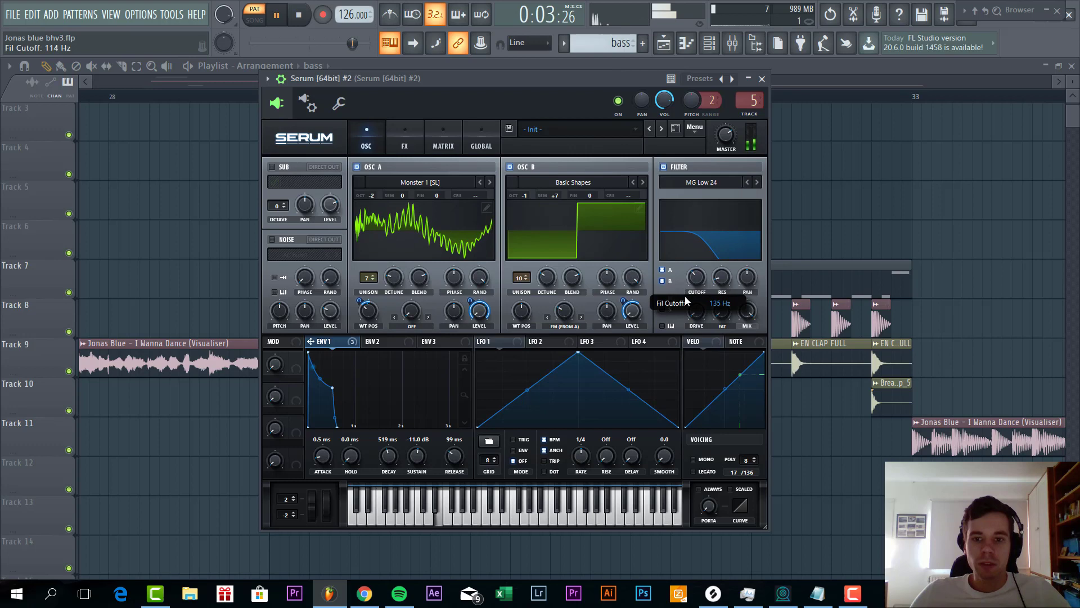
{"action": "mouse_move", "coordinate": [564, 328]}
{"action": "left_mouse_down"}
{"action": "mouse_move", "coordinate": [696, 276]}
{"action": "mouse_move", "coordinate": [683, 272]}
{"action": "left_mouse_up"}
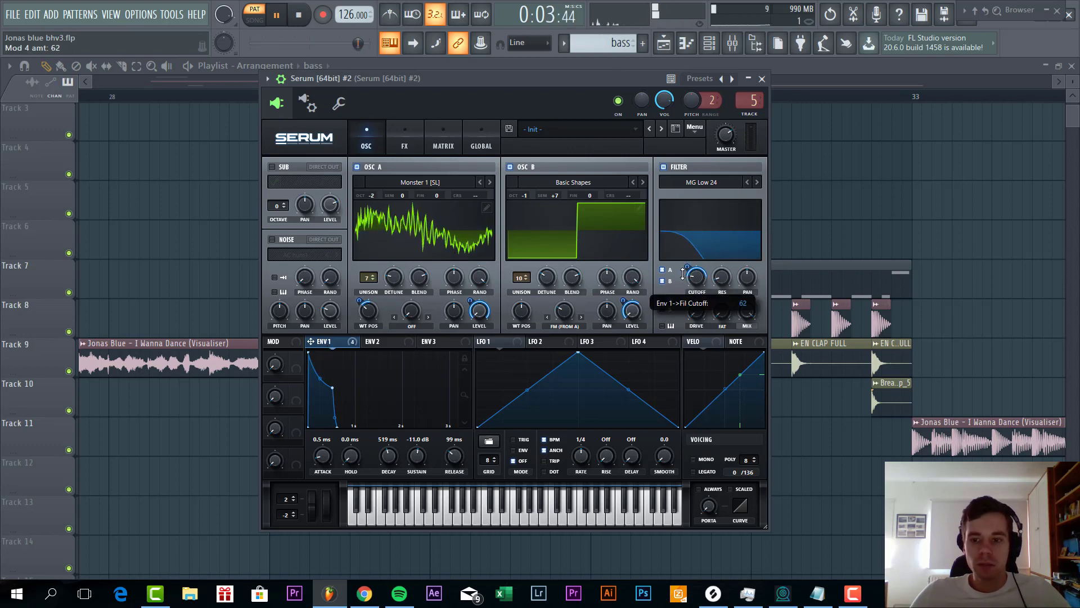
{"action": "mouse_move", "coordinate": [696, 311]}
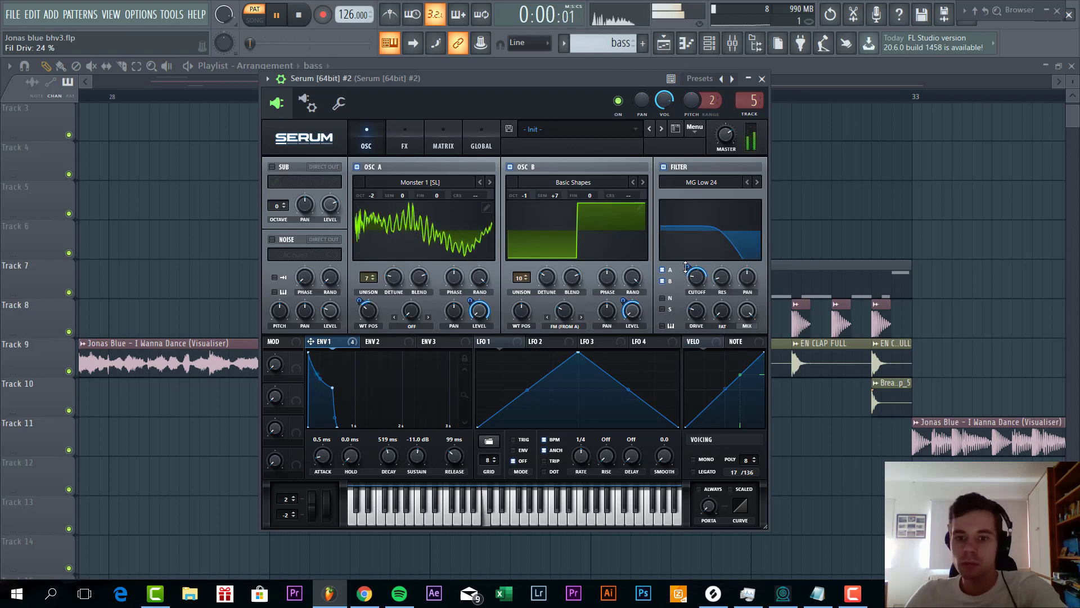
{"action": "left_click_drag", "start_coordinate": [688, 266], "coordinate": [689, 263]}
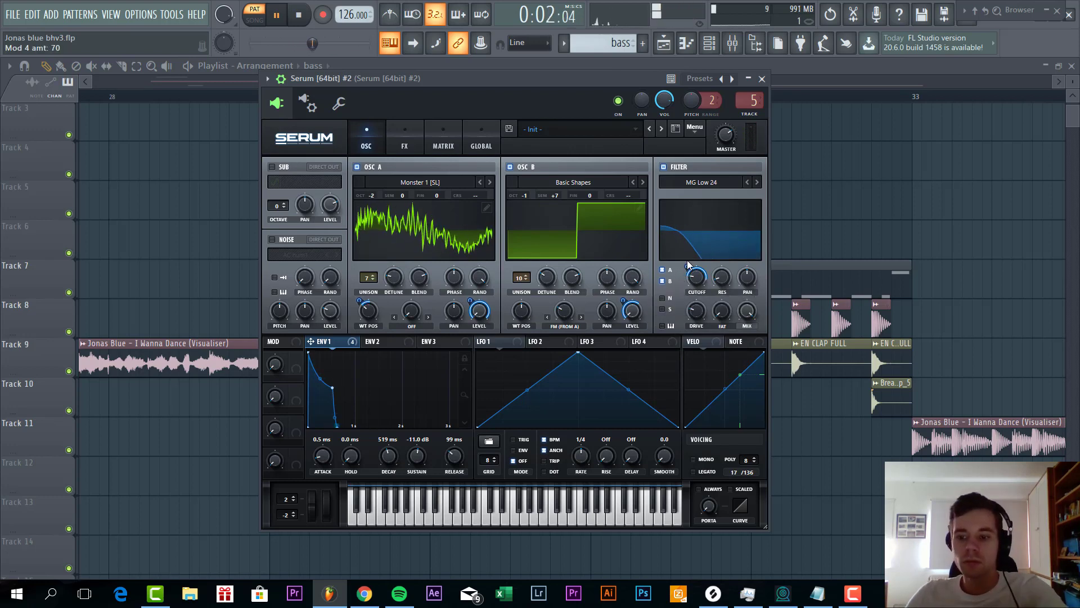
{"action": "left_click", "coordinate": [693, 459]}
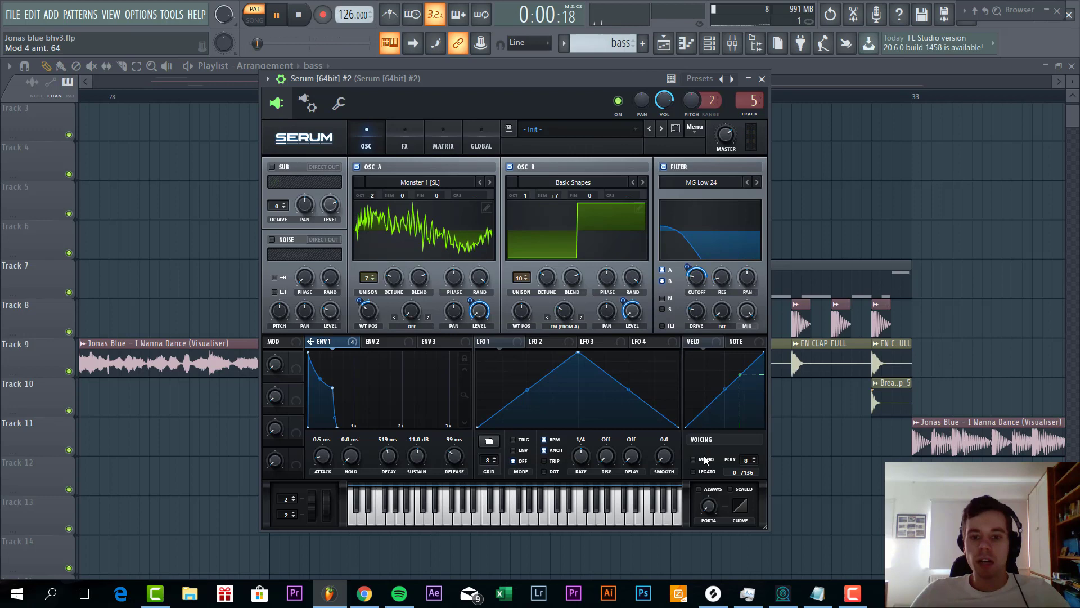
{"action": "left_click", "coordinate": [406, 138]}
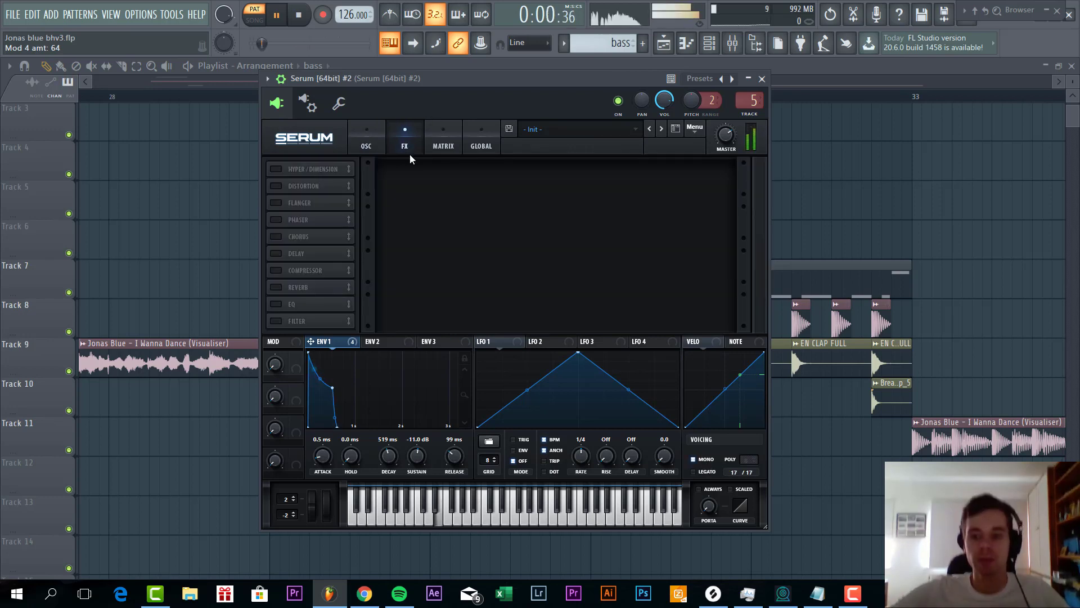
Enable Hyper/Dimension with slightly lowered mix and Dimension size 0, plus a multiband compressor.
{"action": "left_click", "coordinate": [276, 169]}
{"action": "left_click_drag", "start_coordinate": [558, 189], "coordinate": [554, 191]}
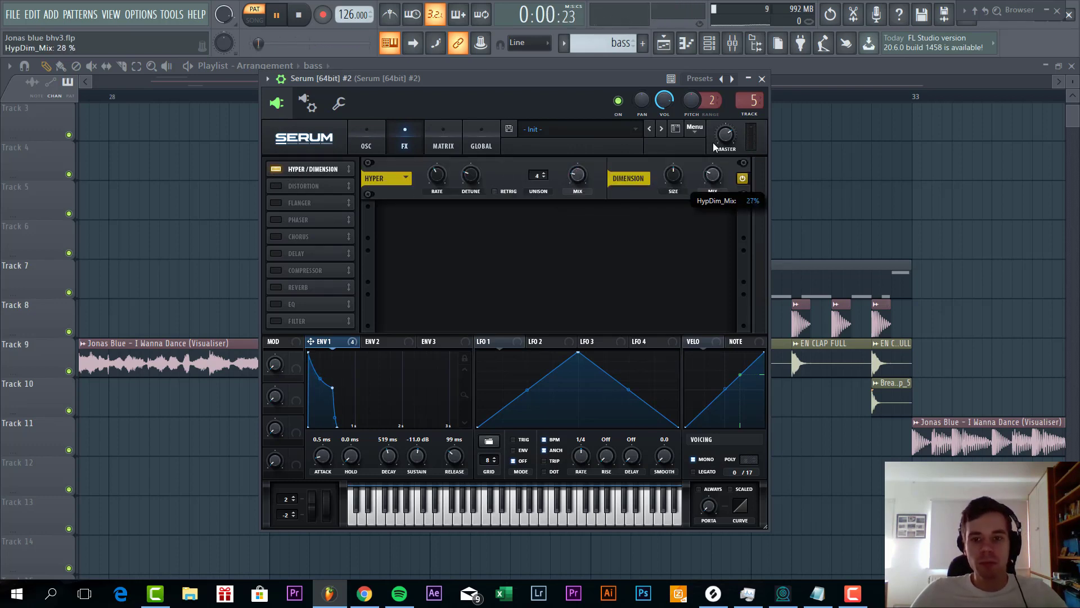
{"action": "left_click_drag", "start_coordinate": [673, 178], "coordinate": [701, 178]}
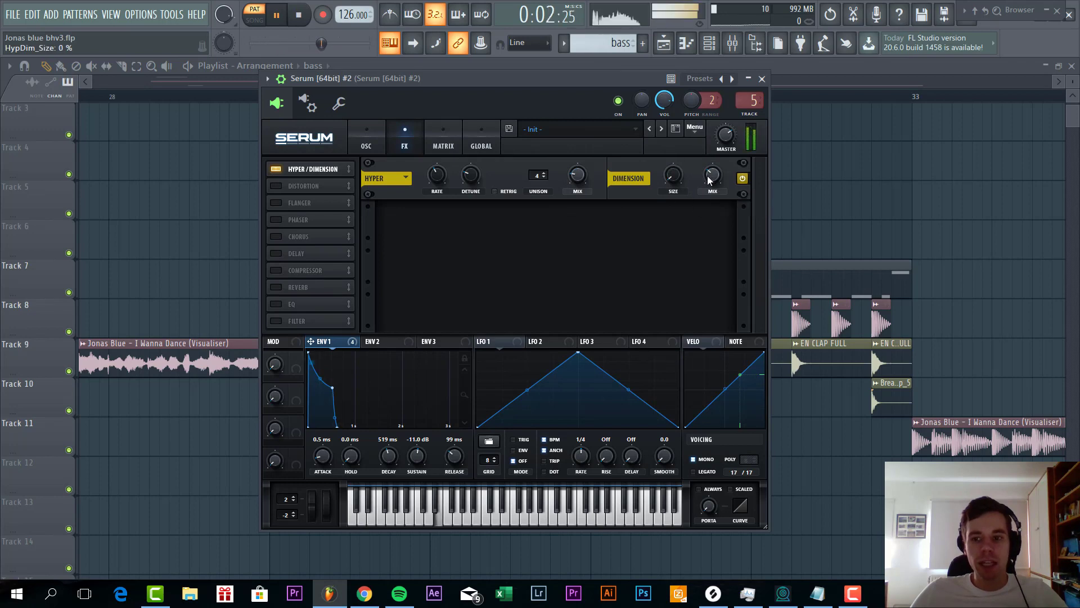
{"action": "left_click", "coordinate": [275, 271]}
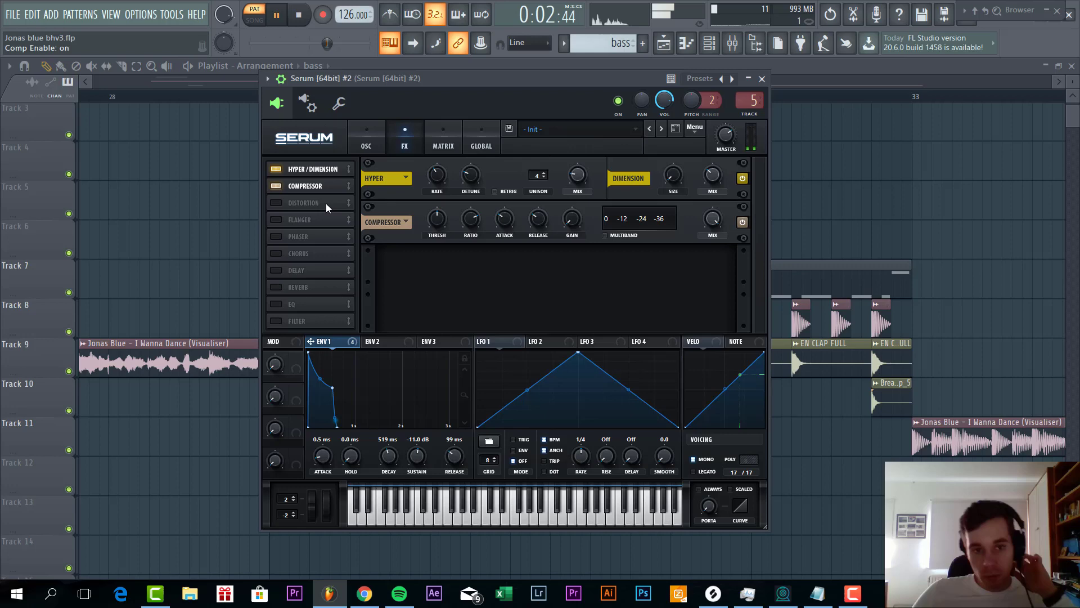
{"action": "left_click", "coordinate": [606, 235]}
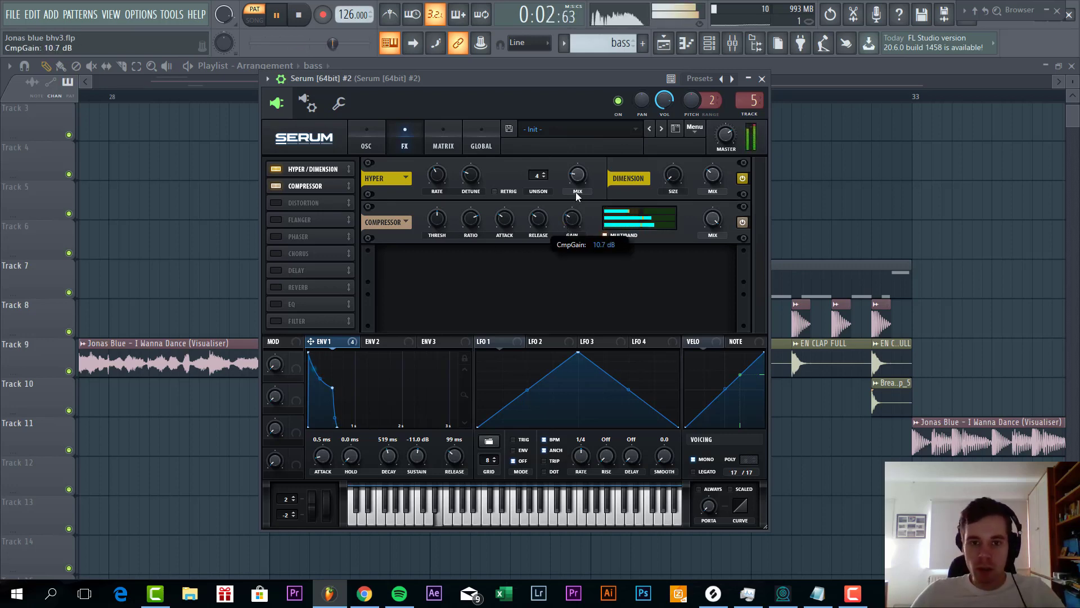
{"action": "mouse_move", "coordinate": [572, 219]}
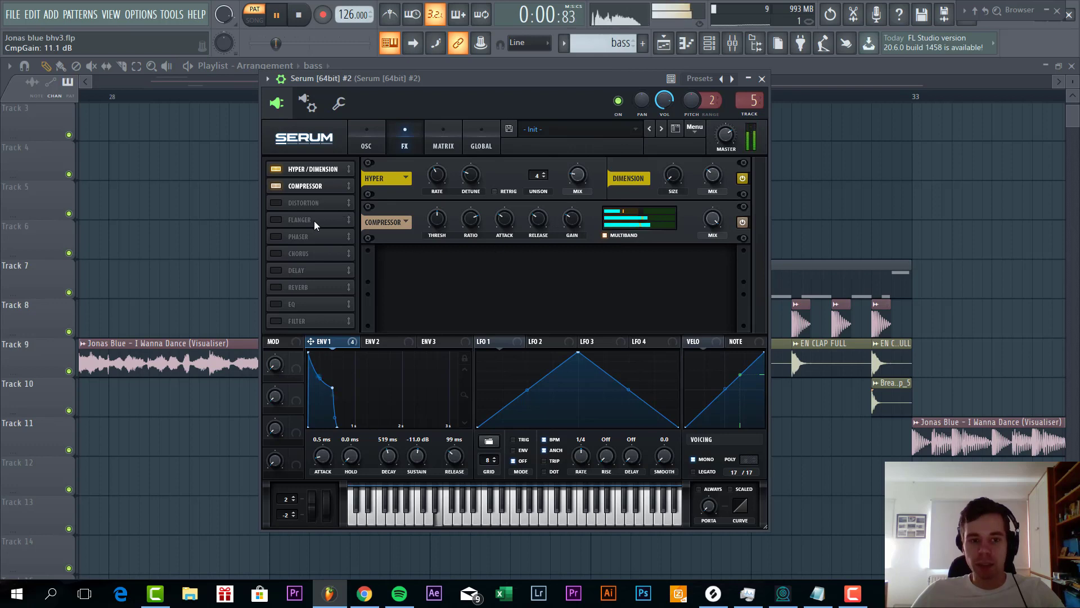
Place an EQ right after the compressor with its low band made a peak boosted about 8 dB.
{"action": "left_click", "coordinate": [275, 304]}
{"action": "left_click_drag", "start_coordinate": [299, 292], "coordinate": [309, 209]}
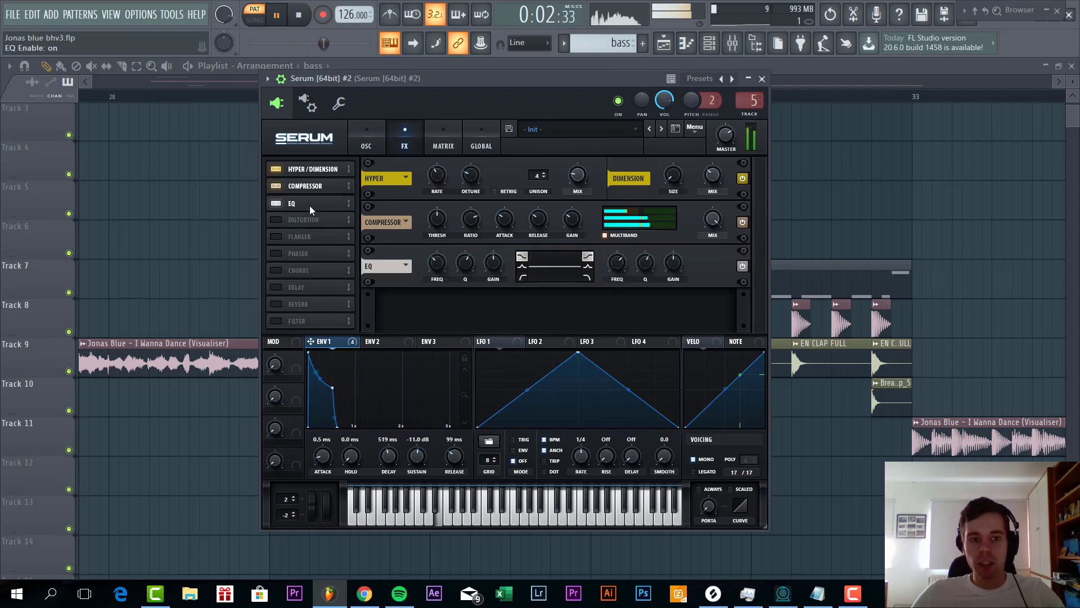
{"action": "left_click", "coordinate": [522, 266]}
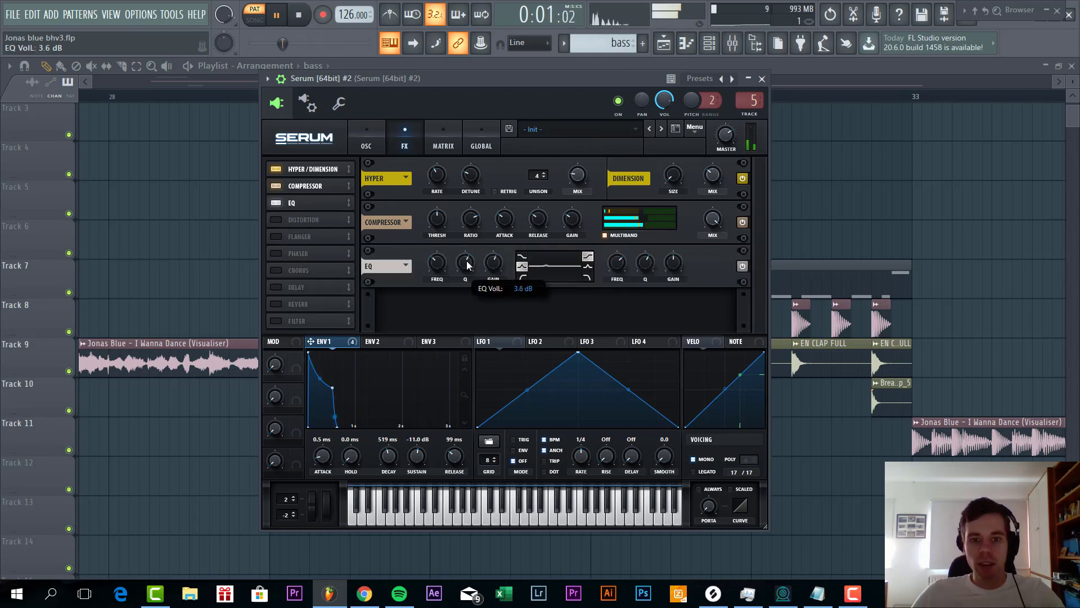
{"action": "left_click_drag", "start_coordinate": [495, 267], "coordinate": [495, 250]}
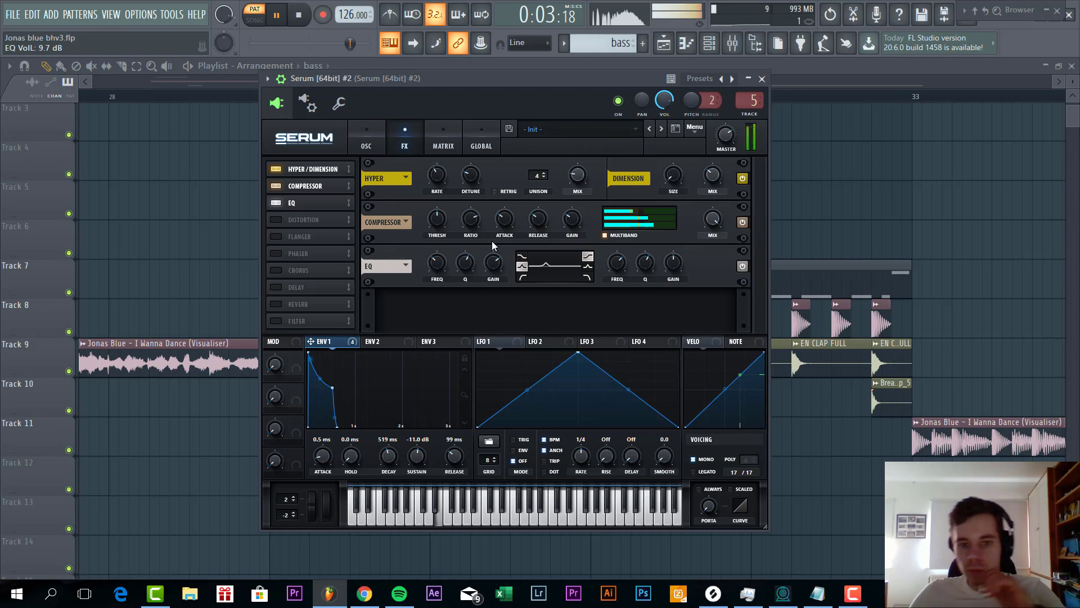
{"action": "scroll", "coordinate": [491, 267], "scroll_direction": "up", "scroll_amount": 1}
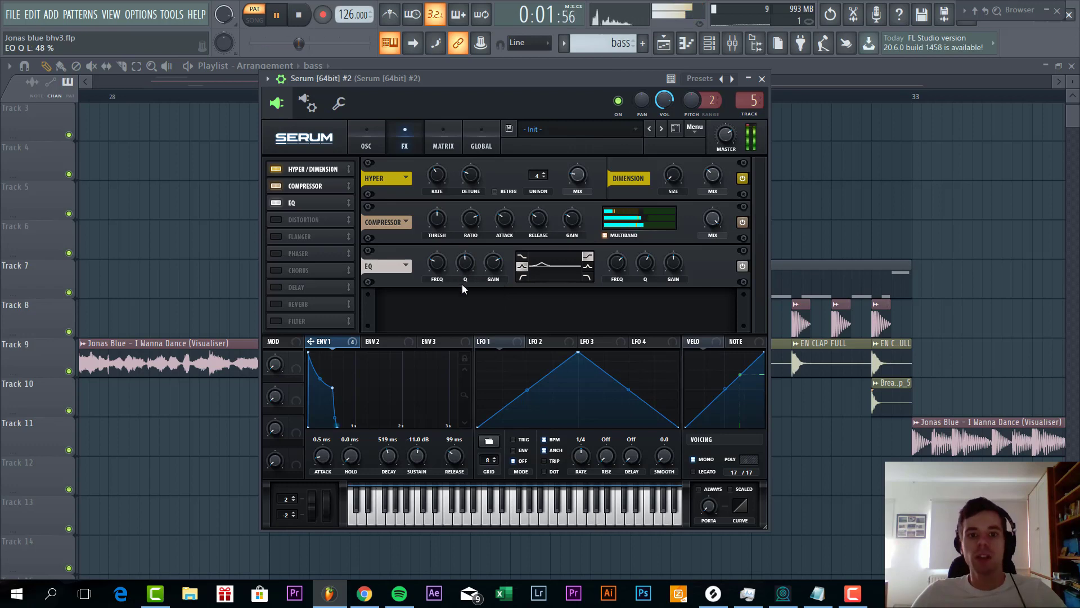
{"action": "mouse_move", "coordinate": [437, 262]}
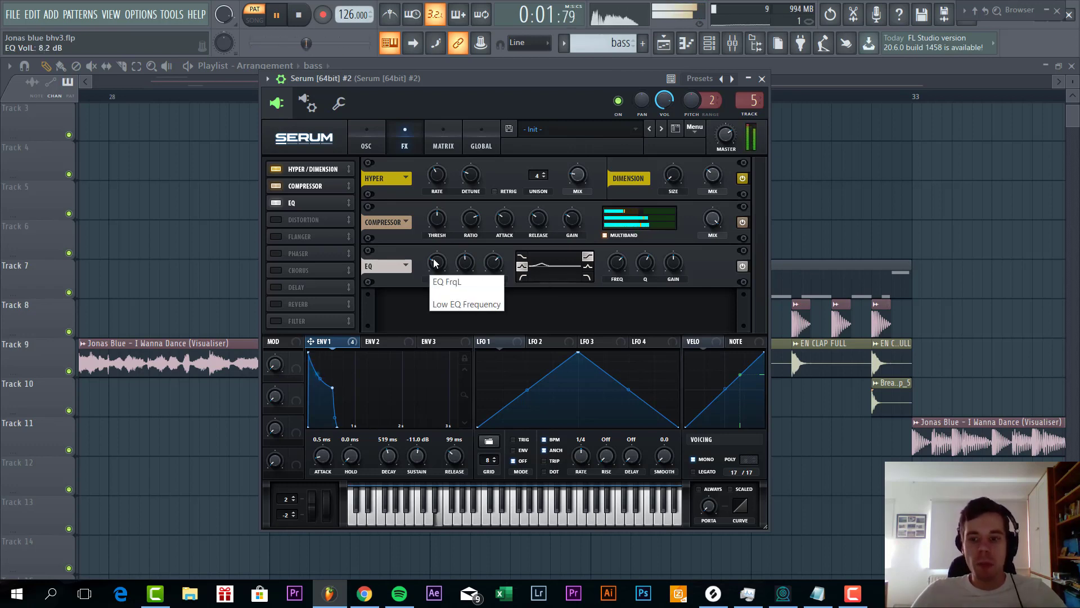
Enable the MG Low 12 filter effect with low cutoff and a little drive, then close Serum.
{"action": "left_click", "coordinate": [277, 321]}
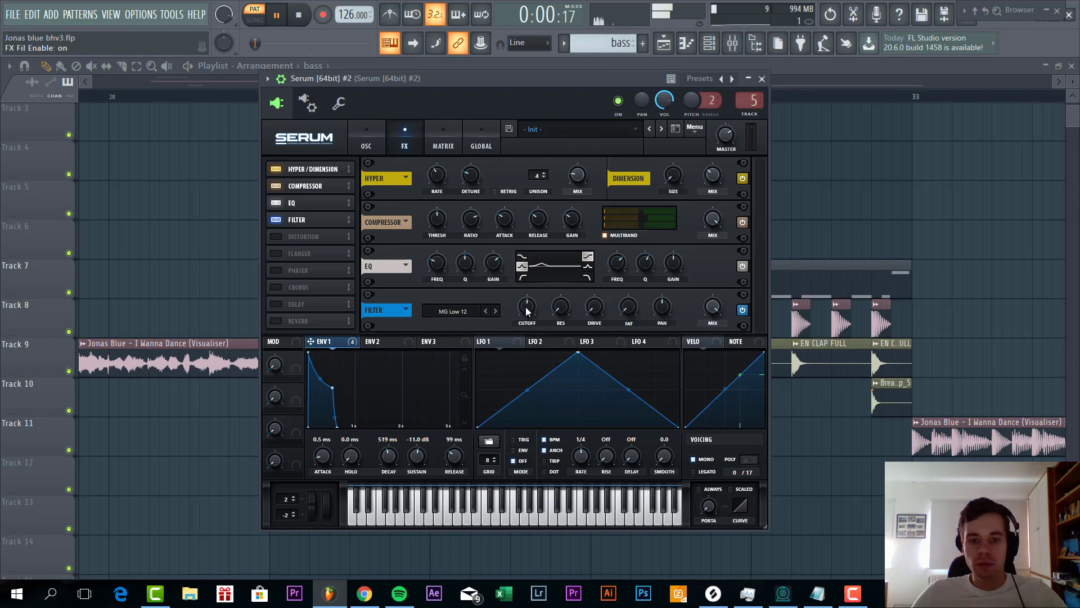
{"action": "mouse_move", "coordinate": [527, 307]}
{"action": "left_click_drag", "start_coordinate": [517, 327], "coordinate": [515, 316]}
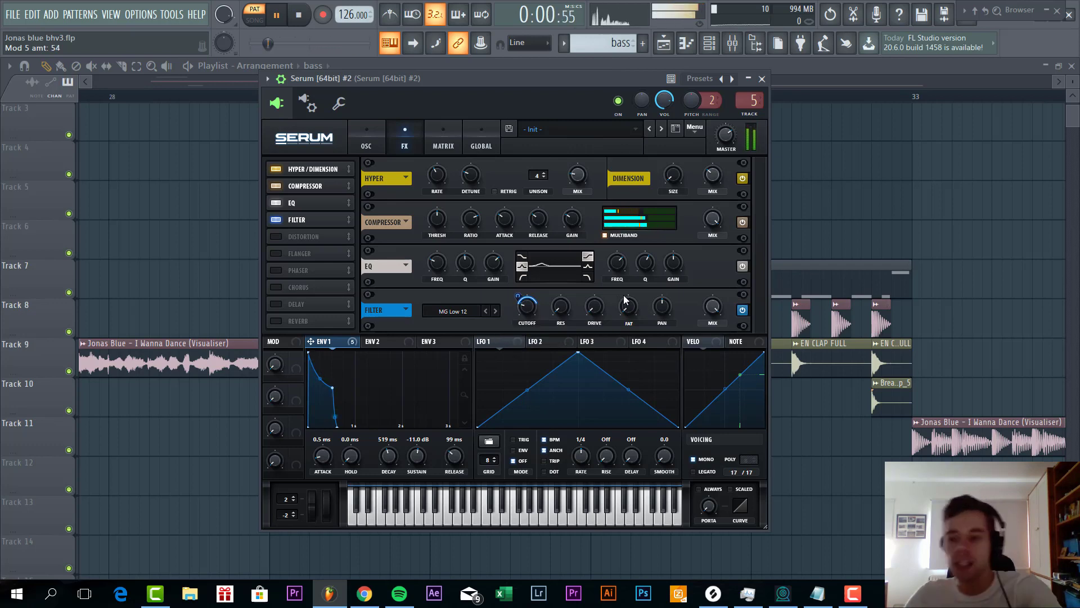
{"action": "left_click", "coordinate": [594, 307]}
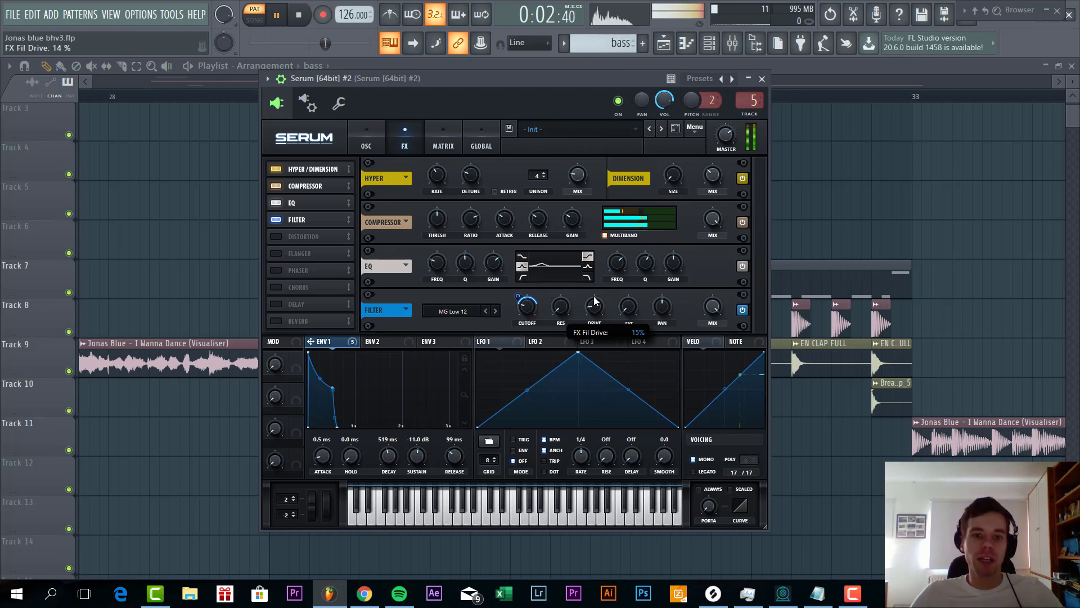
{"action": "key", "text": "Escape"}
{"action": "scroll", "coordinate": [445, 441], "scroll_direction": "down", "scroll_amount": 2, "text": "ctrl"}
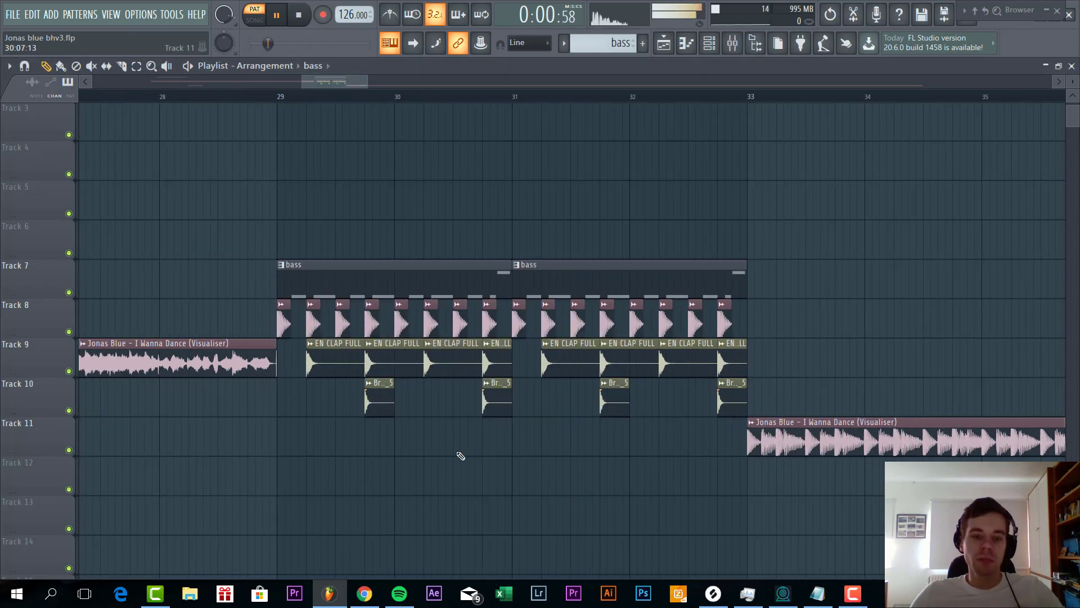
{"action": "scroll", "coordinate": [460, 455], "scroll_direction": "up", "scroll_amount": 2, "text": "ctrl"}
{"action": "right_click", "coordinate": [68, 331]}
{"action": "key", "text": "space"}
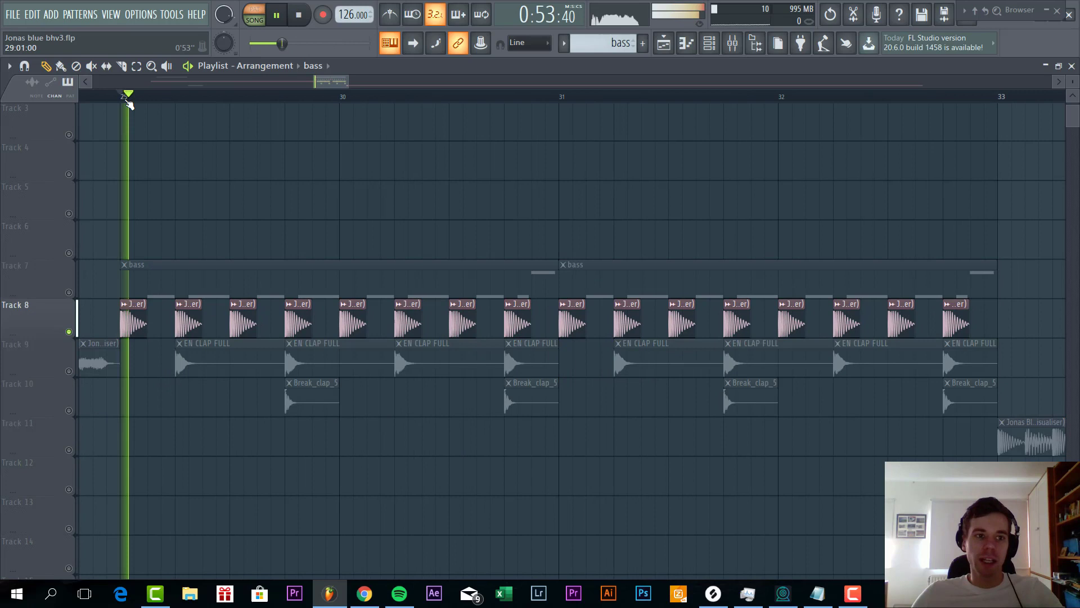
{"action": "left_click", "coordinate": [68, 371]}
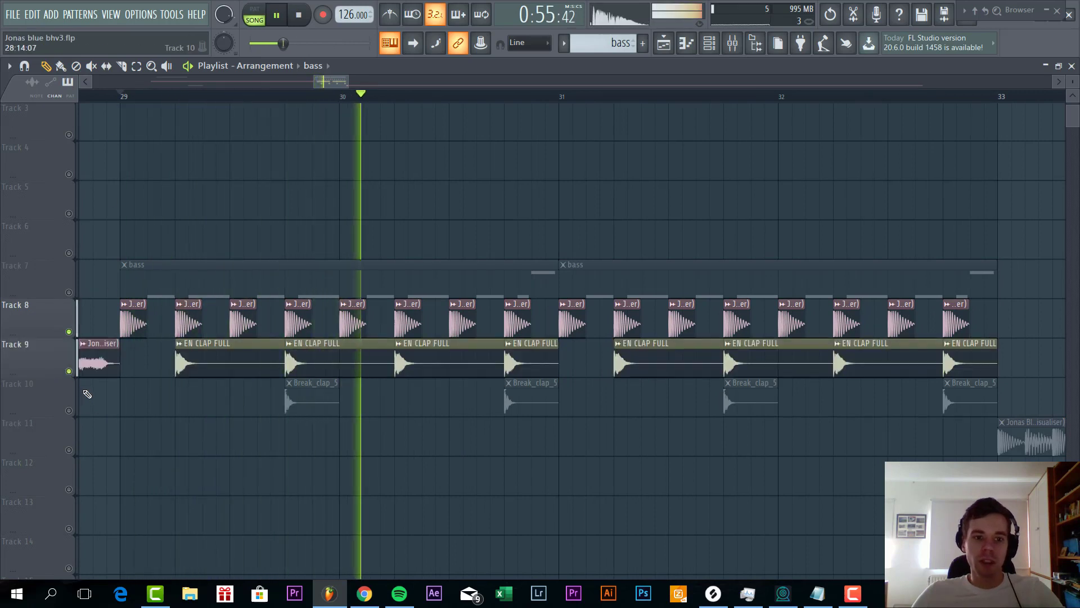
{"action": "key", "text": "space"}
{"action": "left_click", "coordinate": [69, 411]}
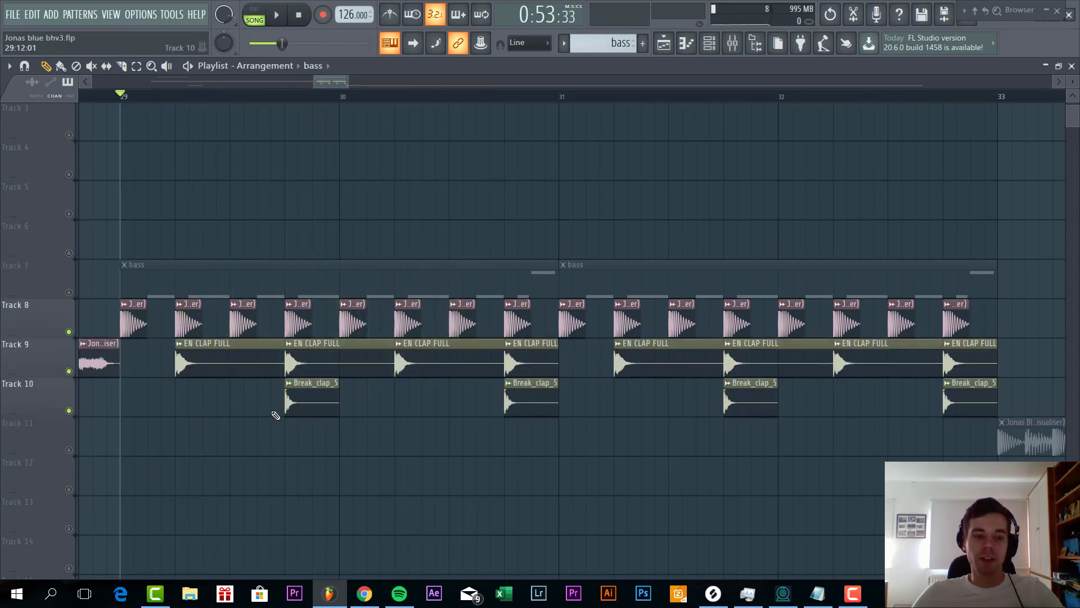
{"action": "key", "text": "space"}
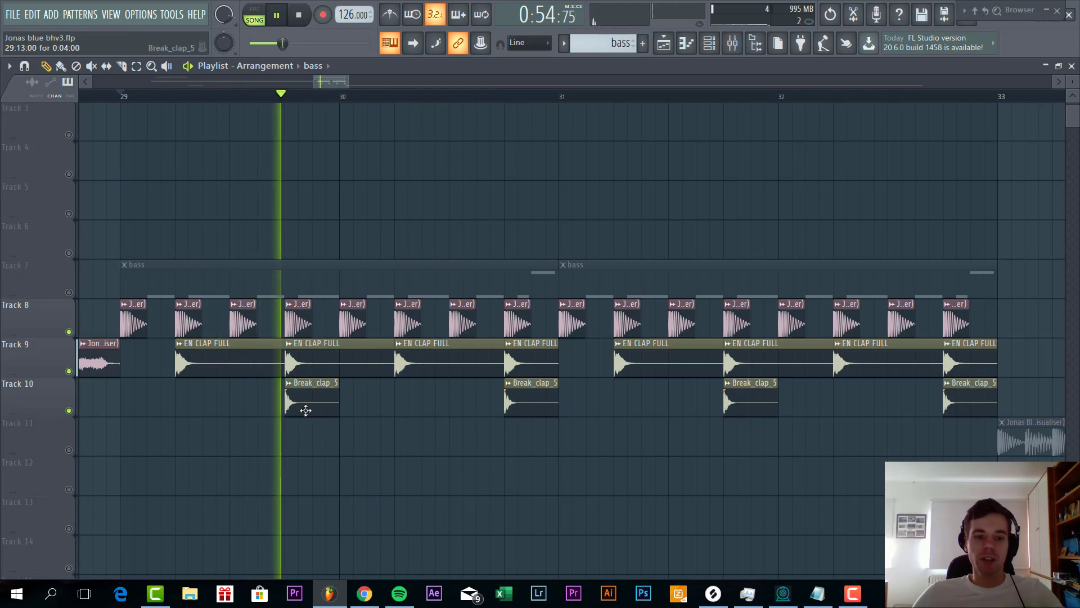
{"action": "scroll", "coordinate": [151, 143], "scroll_direction": "down", "scroll_amount": 3}
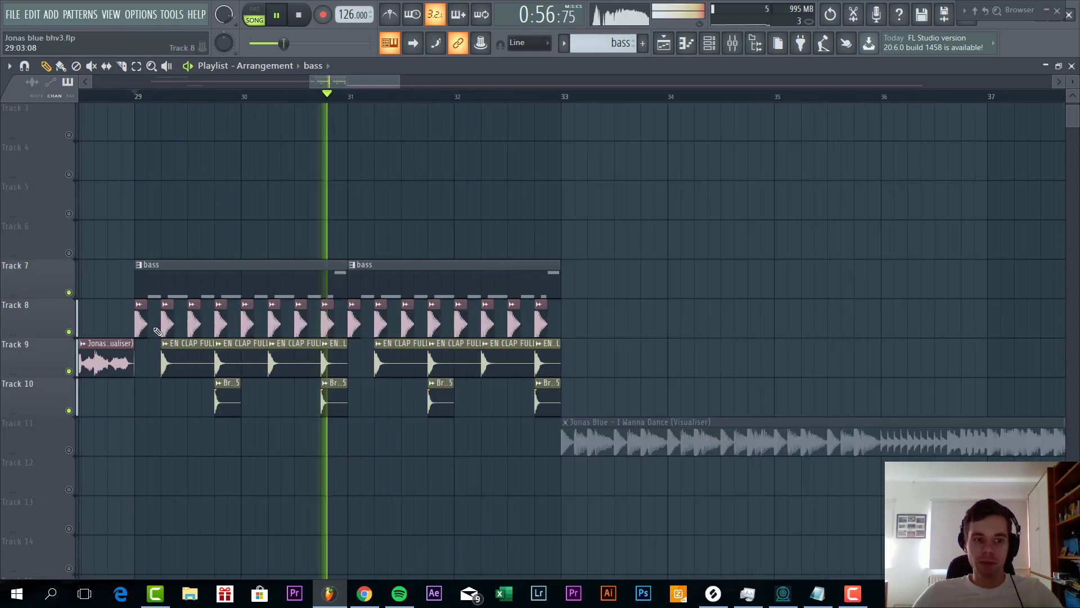
{"action": "scroll", "coordinate": [159, 143], "scroll_direction": "down", "scroll_amount": 2}
{"action": "key", "text": "space"}
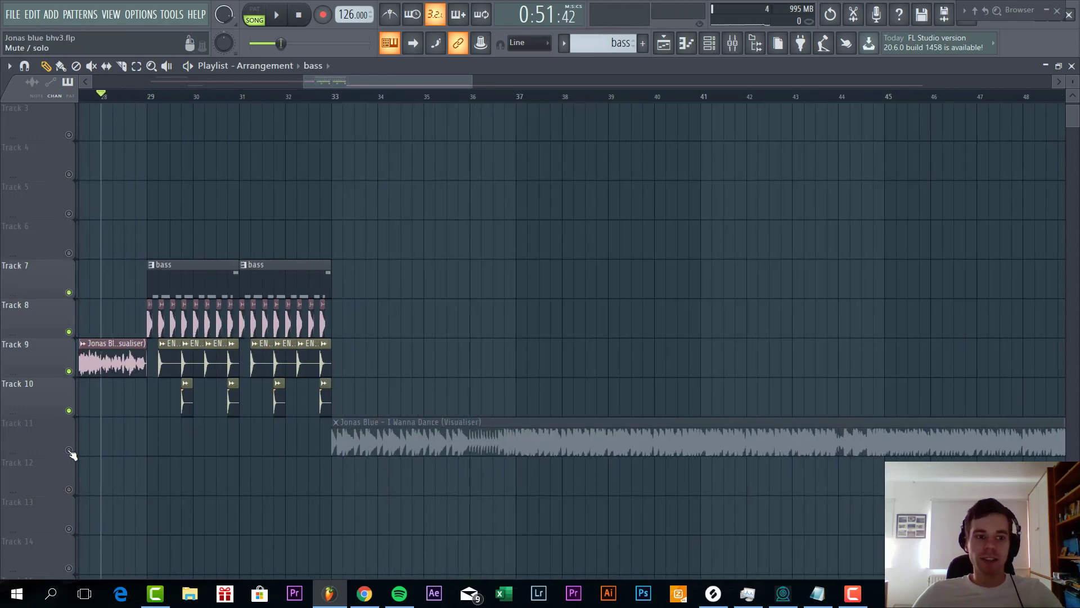
{"action": "left_click", "coordinate": [69, 450]}
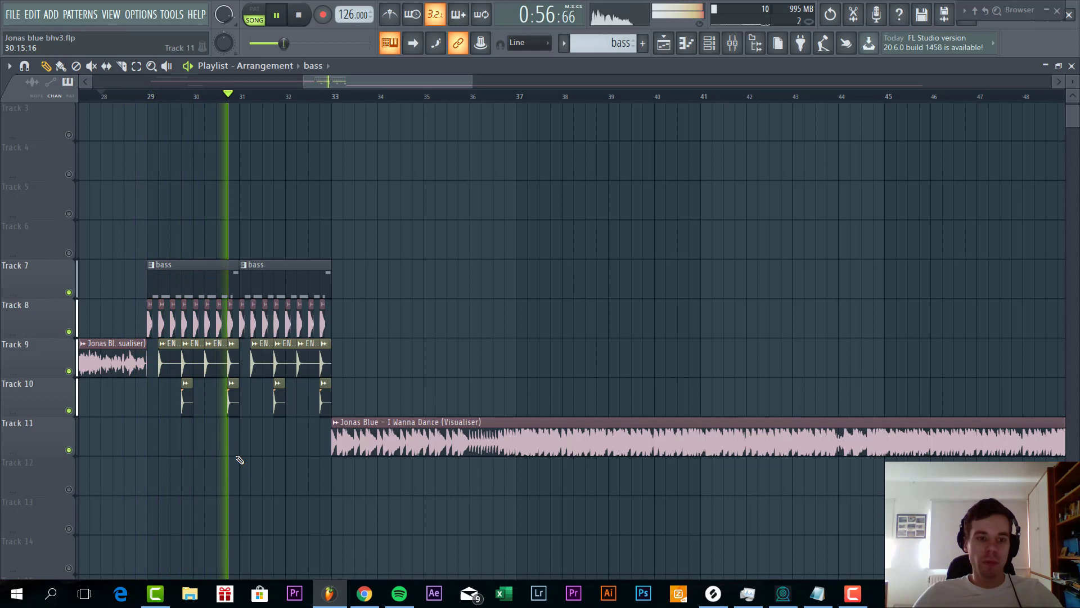
{"action": "scroll", "coordinate": [112, 481], "scroll_direction": "up", "scroll_amount": 2}
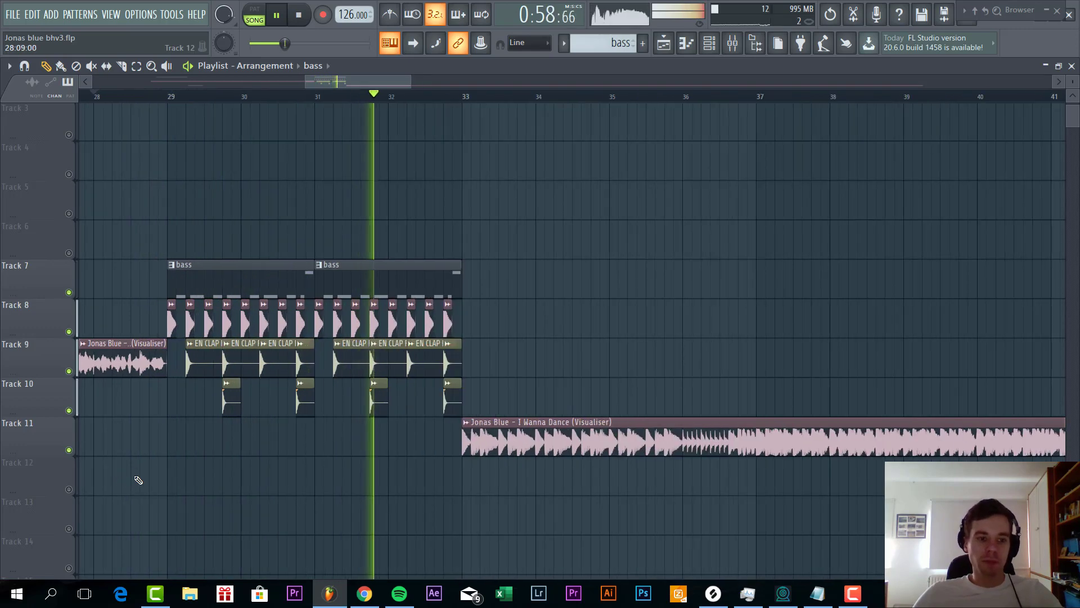
{"action": "key", "text": "space"}
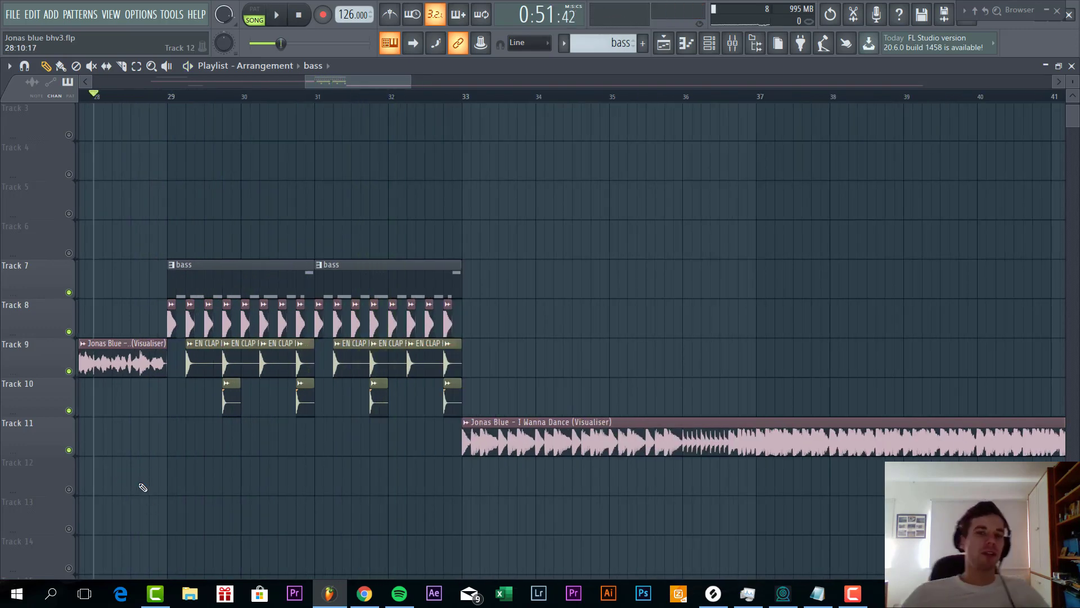